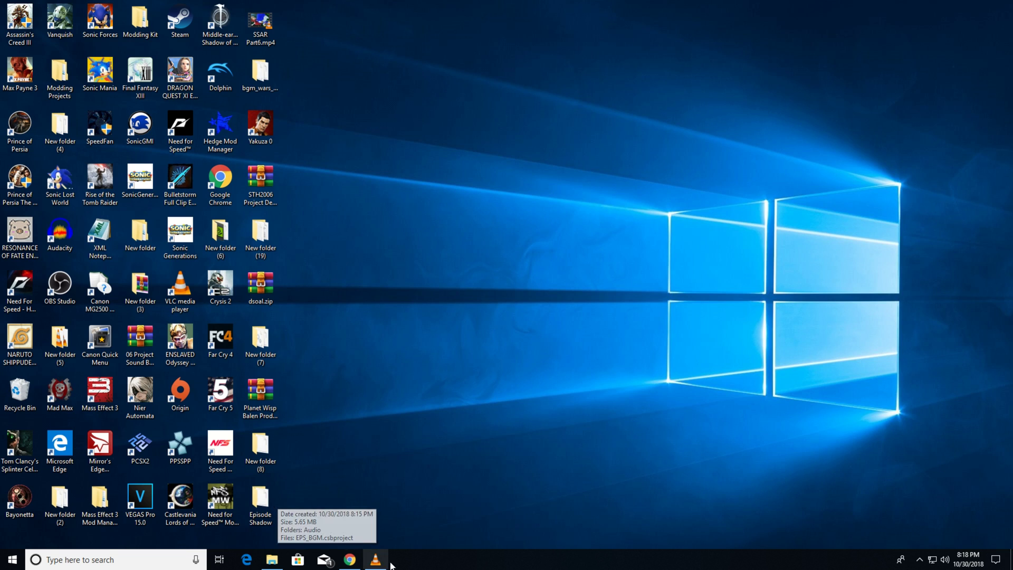
Download SonicAudioTools.zip from the project's AppVeyor page in Chrome and open the downloaded archive
{"action": "left_click", "coordinate": [356, 560]}
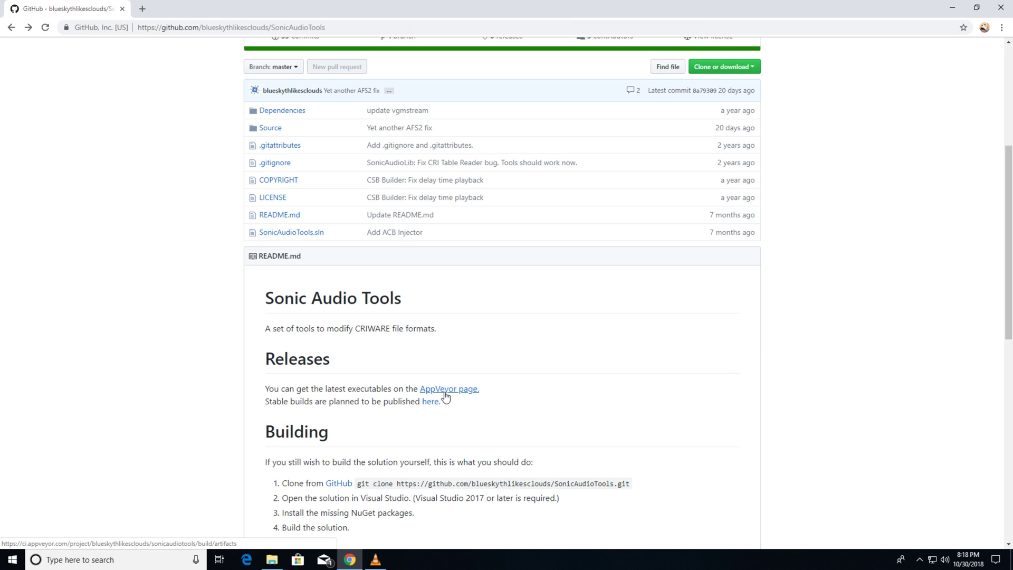
{"action": "left_click", "coordinate": [444, 392]}
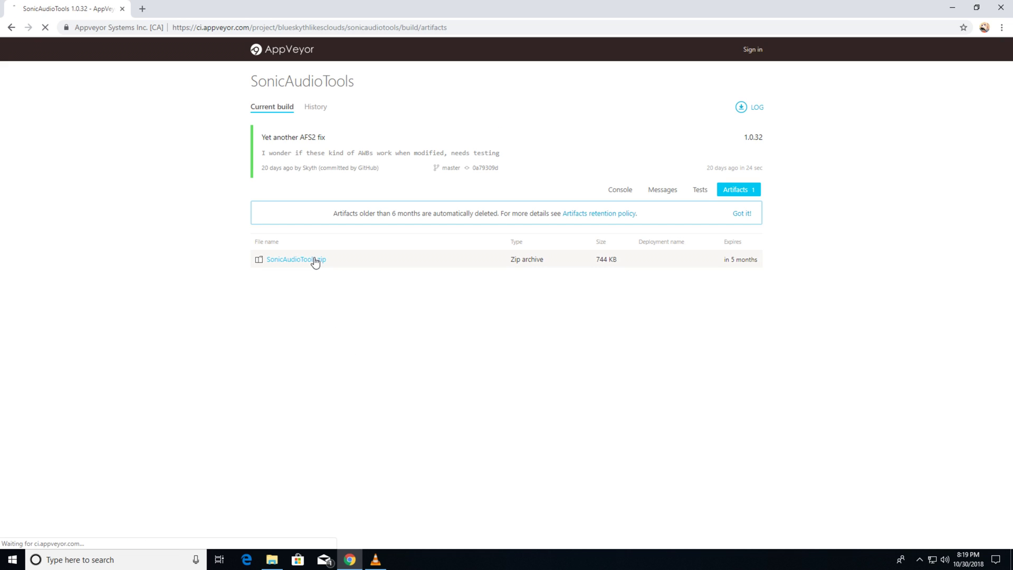
{"action": "left_click", "coordinate": [318, 254]}
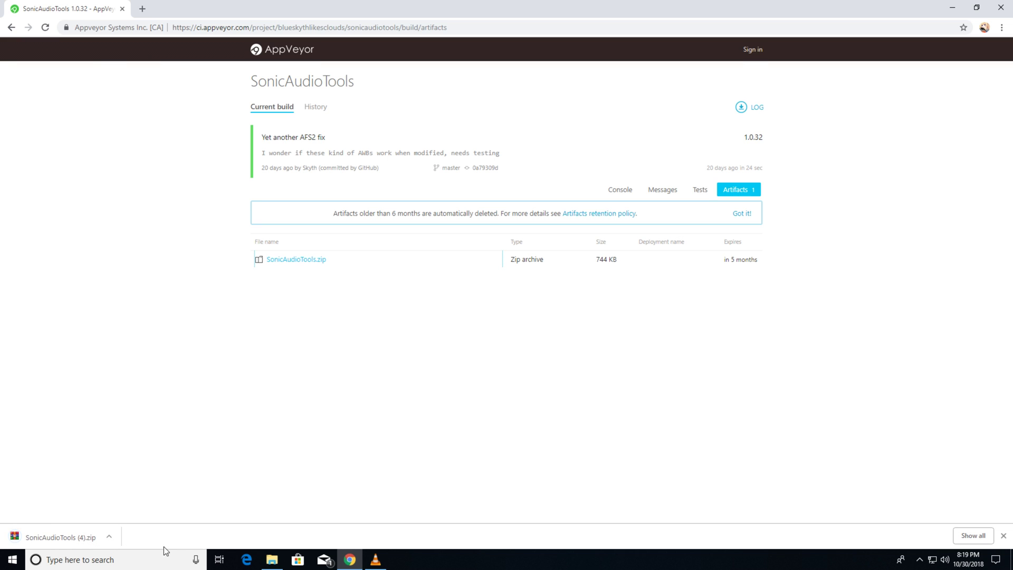
{"action": "left_click", "coordinate": [39, 537]}
{"action": "left_click", "coordinate": [272, 560]}
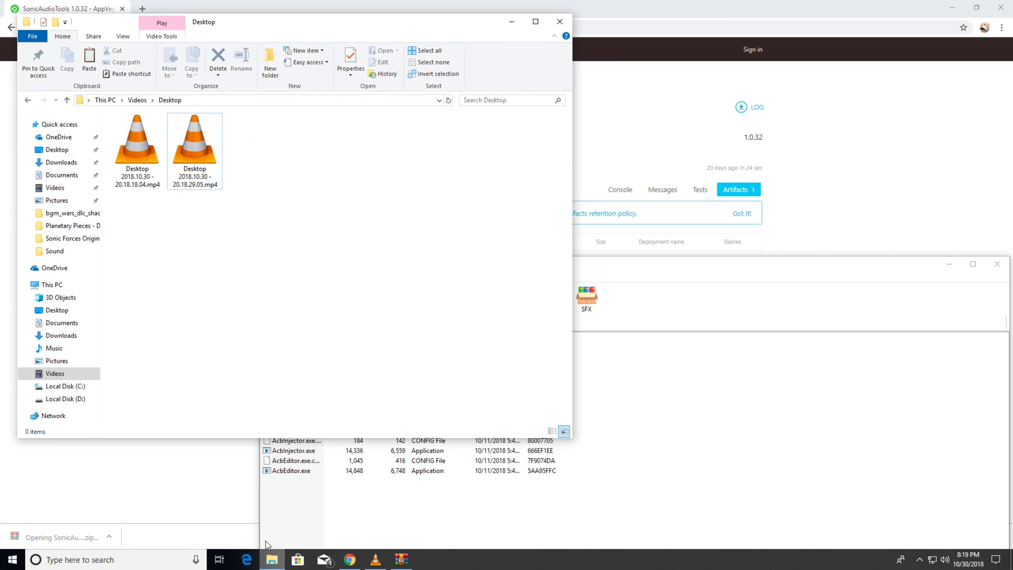
{"action": "left_click", "coordinate": [574, 290]}
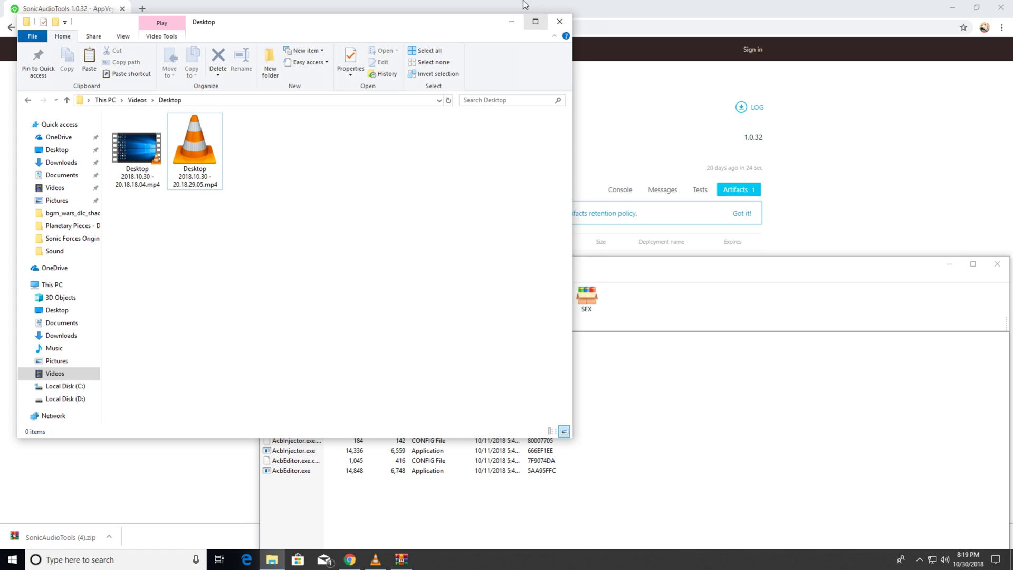
{"action": "left_click", "coordinate": [560, 21]}
Find and open the existing Sonic Audio Tools folder on the computer, and close the downloaded archive
{"action": "key", "text": "super"}
{"action": "type", "text": "Sonic Audio"}
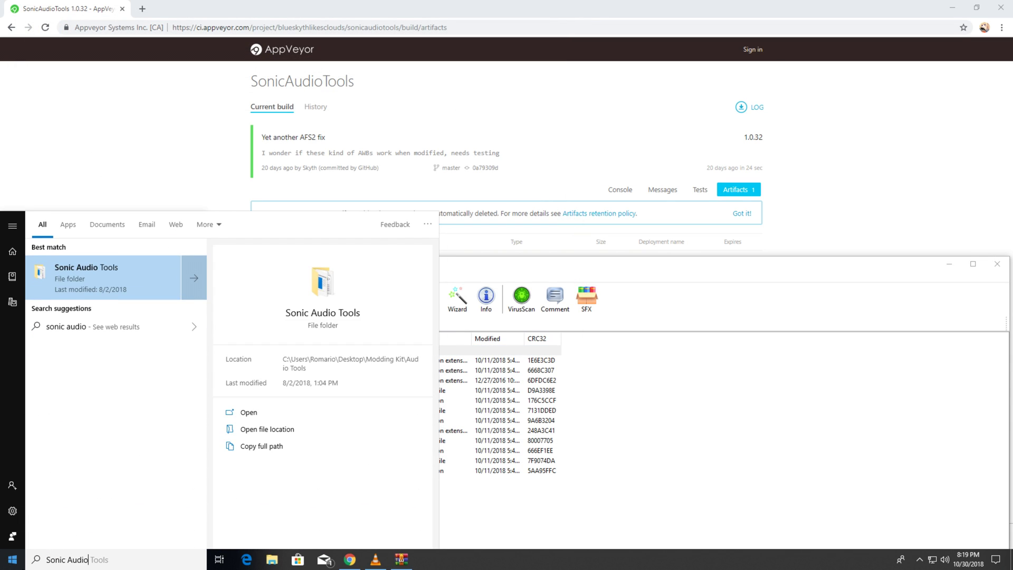
{"action": "key", "text": "Return"}
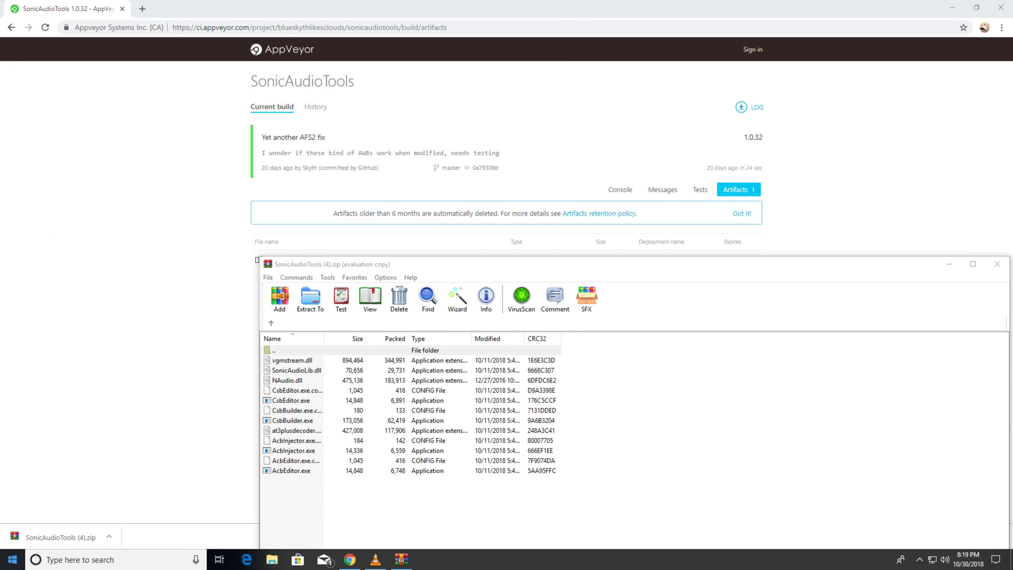
{"action": "left_click", "coordinate": [637, 288]}
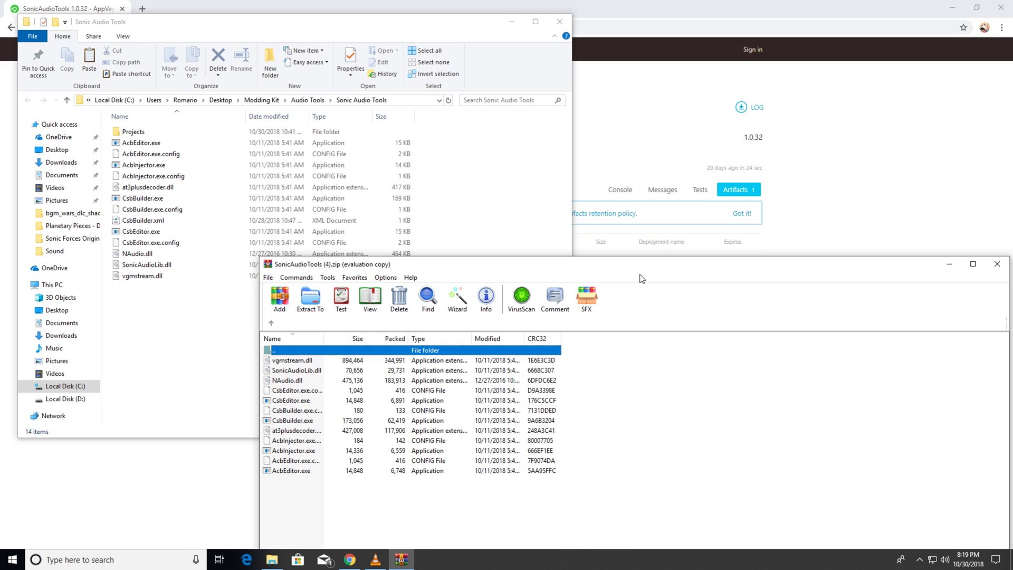
{"action": "left_click", "coordinate": [998, 264]}
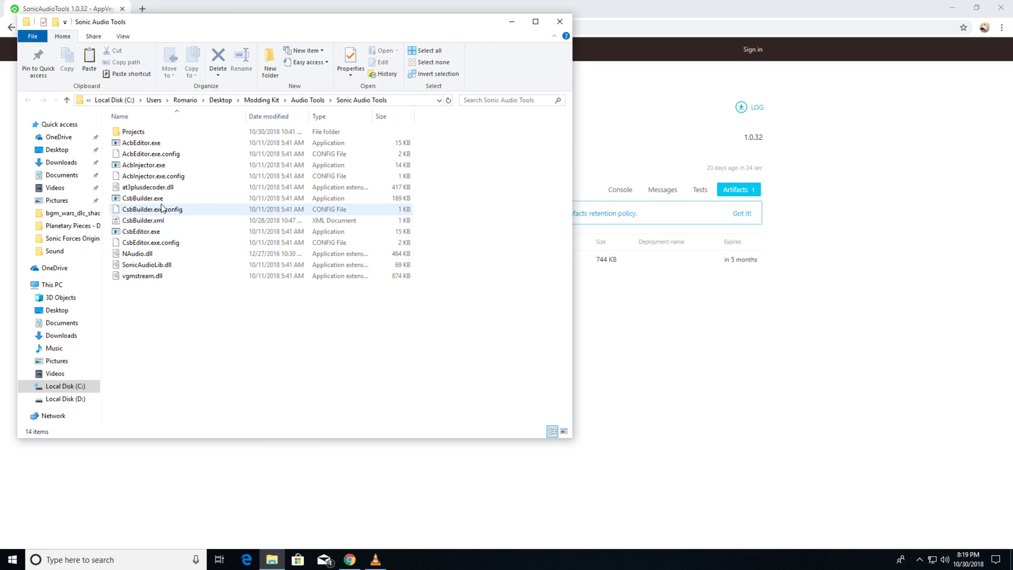
Launch CsbBuilder.exe and start a new project with a newly made desktop folder as its path
{"action": "left_click", "coordinate": [164, 209]}
{"action": "double_click", "coordinate": [164, 199]}
{"action": "left_click", "coordinate": [30, 36]}
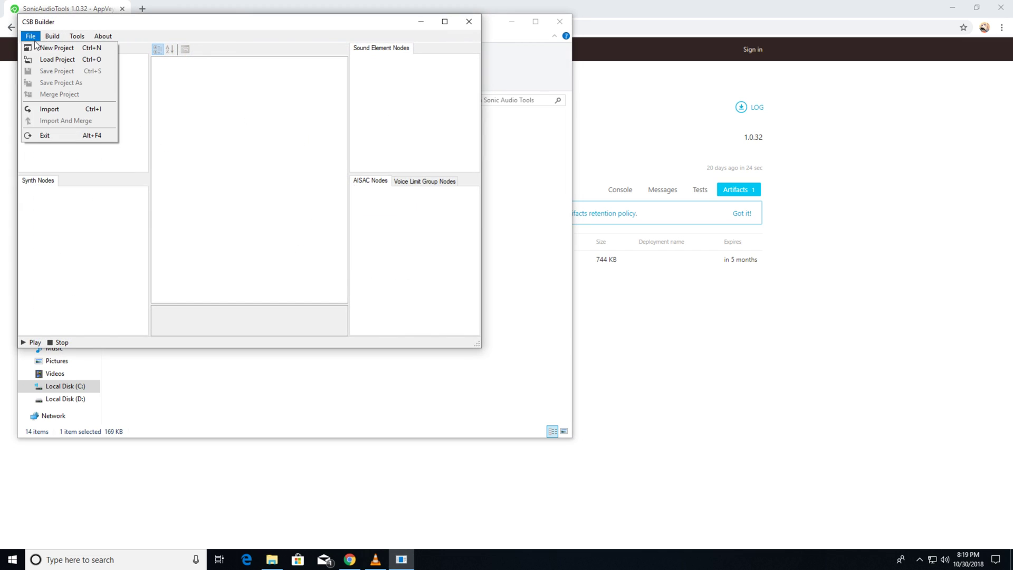
{"action": "left_click", "coordinate": [35, 50]}
{"action": "left_click", "coordinate": [363, 198]}
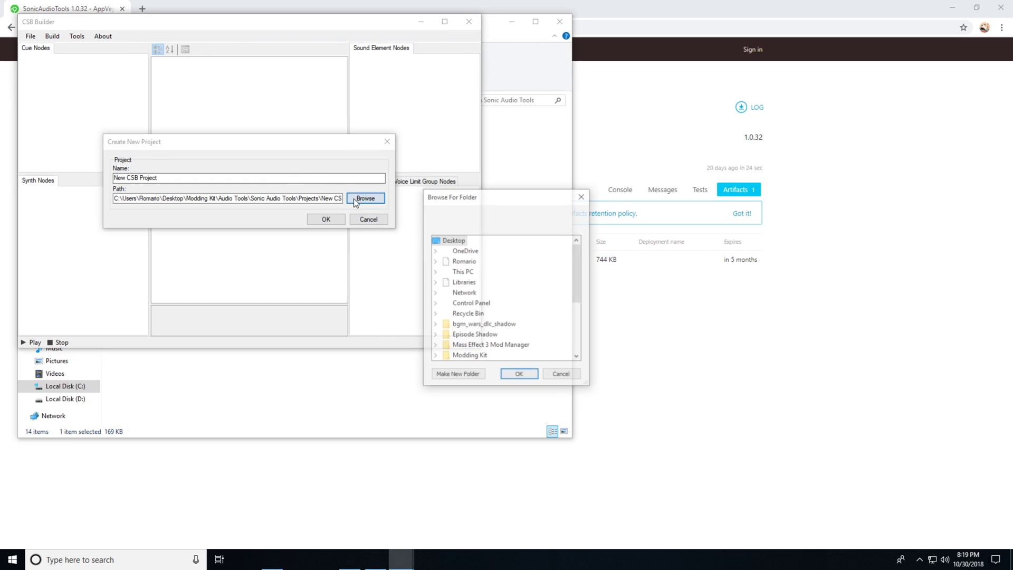
{"action": "left_click", "coordinate": [458, 375]}
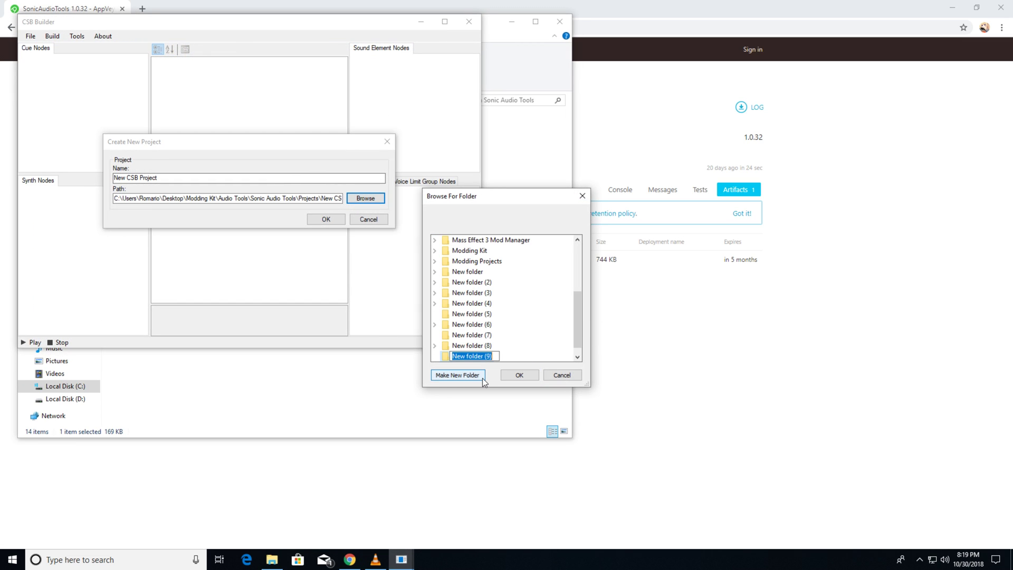
{"action": "type", "text": "Shadow"}
{"action": "left_click", "coordinate": [512, 376]}
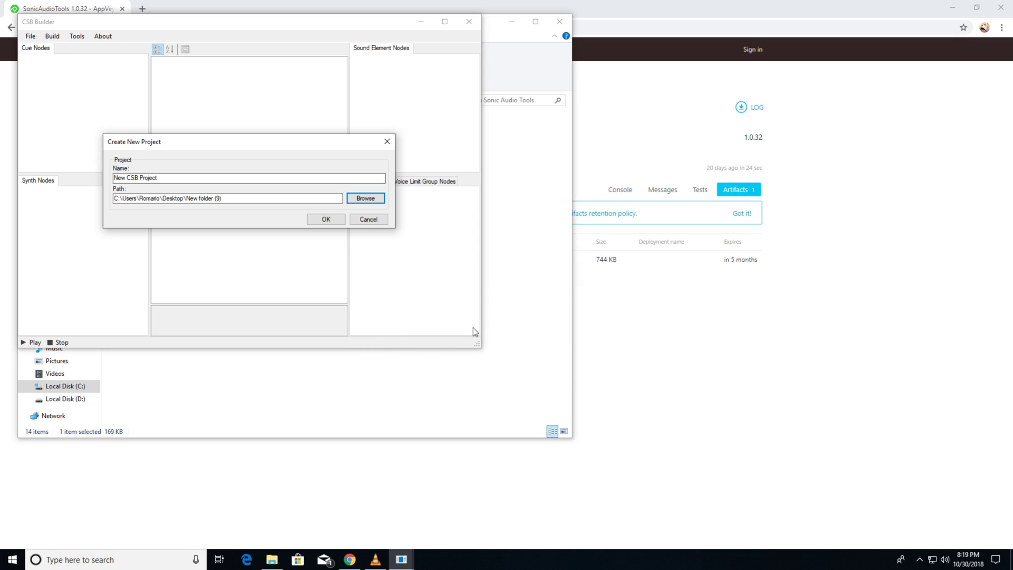
Name the new project EP_BGM and create it
{"action": "left_click", "coordinate": [176, 178]}
{"action": "key", "text": "ctrl+a"}
{"action": "key", "text": "BackSpace"}
{"action": "type", "text": "EP_BGM"}
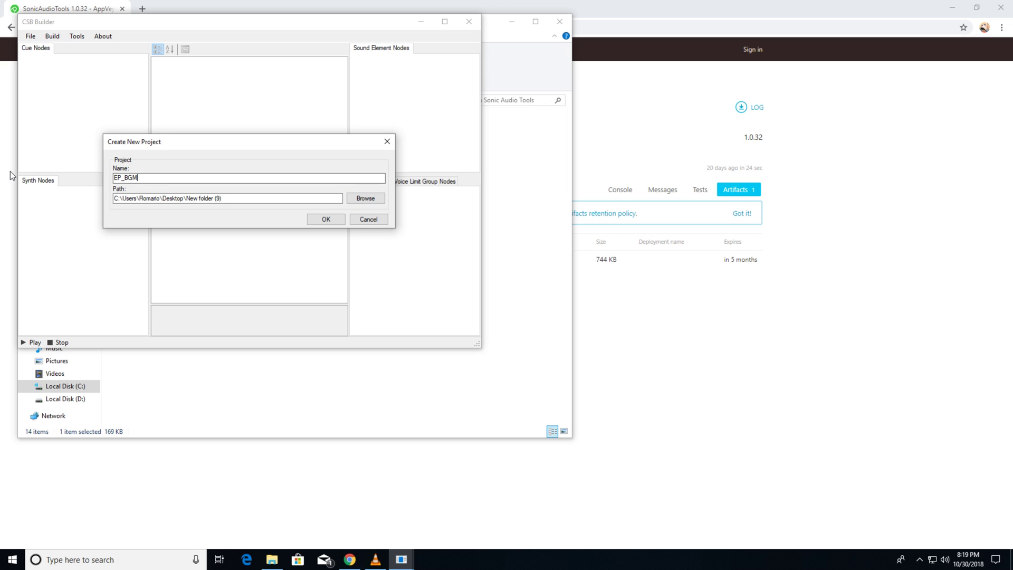
{"action": "left_click", "coordinate": [325, 221]}
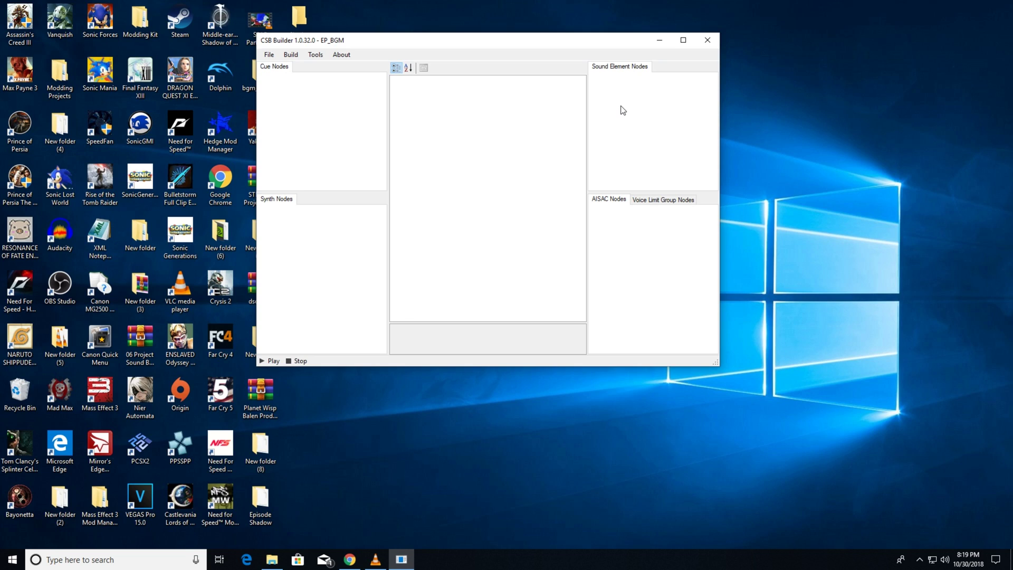
Create a folder named BGM among the sound element nodes
{"action": "right_click", "coordinate": [623, 109]}
{"action": "left_click", "coordinate": [639, 123]}
{"action": "type", "text": "BGM"}
{"action": "key", "text": "Return"}
Add two sound elements to the BGM folder and name them BGM_Normal and BGM_Boost
{"action": "right_click", "coordinate": [628, 83]}
{"action": "left_click", "coordinate": [649, 85]}
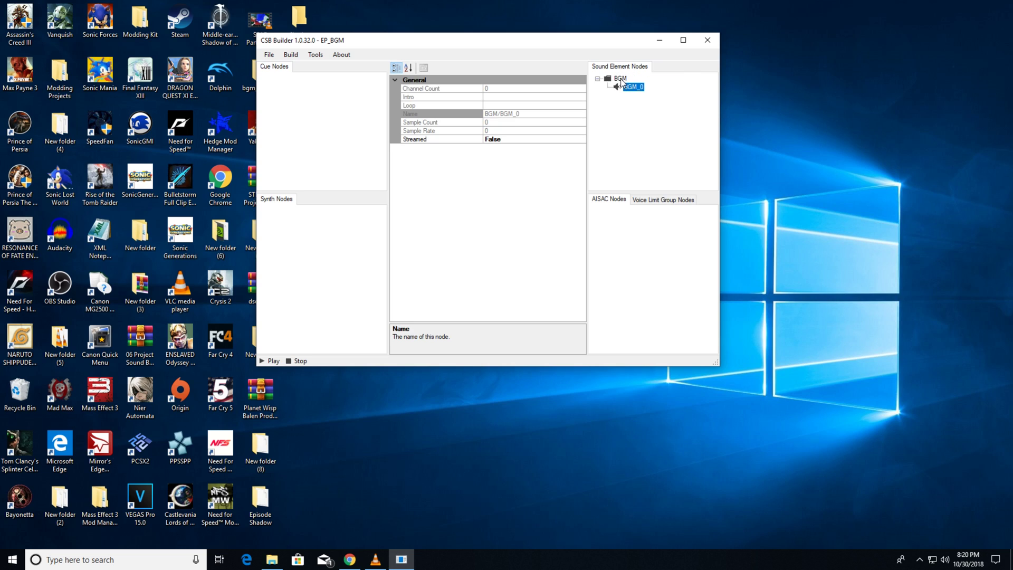
{"action": "right_click", "coordinate": [625, 83]}
{"action": "left_click", "coordinate": [648, 85]}
{"action": "left_click", "coordinate": [631, 87]}
{"action": "type", "text": "BGM_Normal"}
{"action": "key", "text": "Return"}
{"action": "left_click", "coordinate": [633, 95]}
{"action": "left_click", "coordinate": [634, 95]}
{"action": "type", "text": "BGM_Boost"}
{"action": "key", "text": "Return"}
Set the audio of BGM_Normal to 00004_streaming_intro.adx as intro and 00004_streaming_loop.adx as loop
{"action": "left_click", "coordinate": [631, 86]}
{"action": "right_click", "coordinate": [639, 89]}
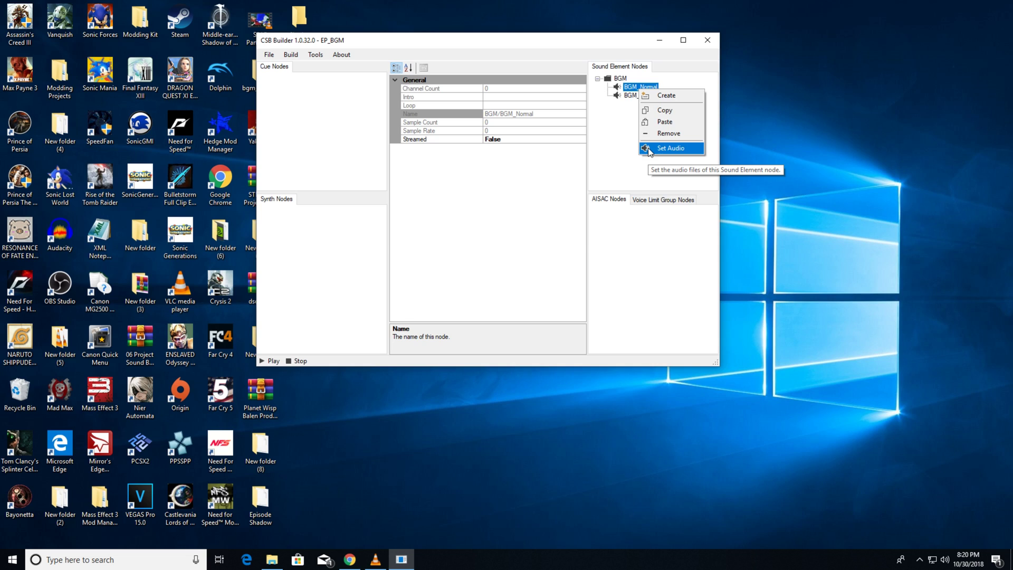
{"action": "left_click", "coordinate": [648, 149]}
{"action": "left_click", "coordinate": [578, 198]}
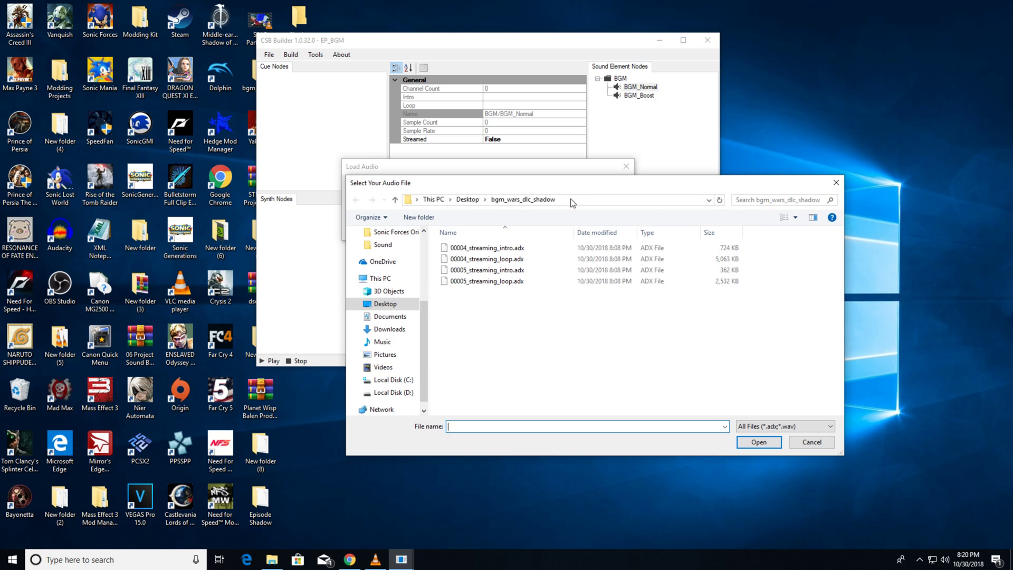
{"action": "left_click", "coordinate": [499, 248]}
{"action": "double_click", "coordinate": [497, 248]}
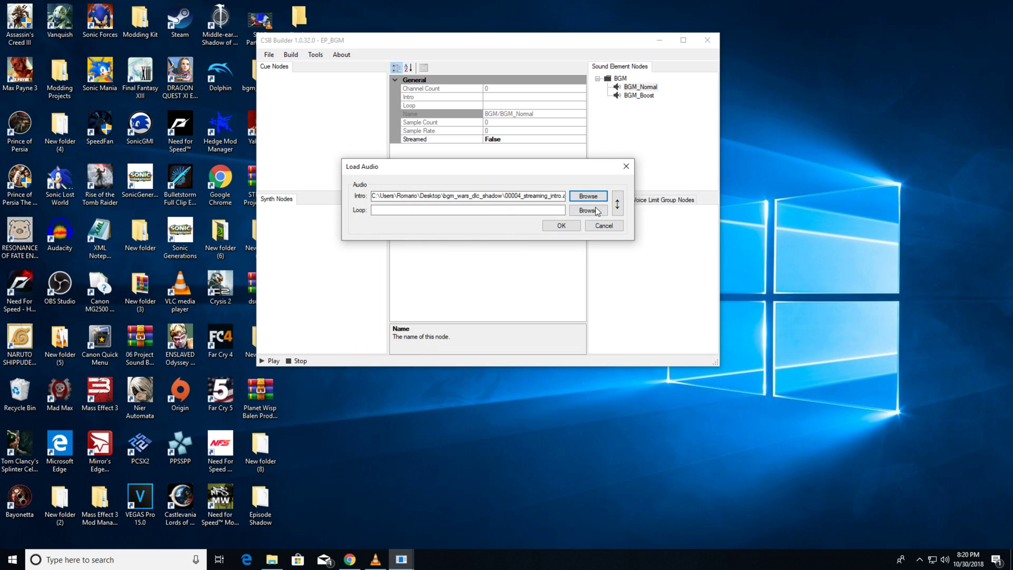
{"action": "left_click", "coordinate": [580, 212]}
{"action": "left_click", "coordinate": [478, 259]}
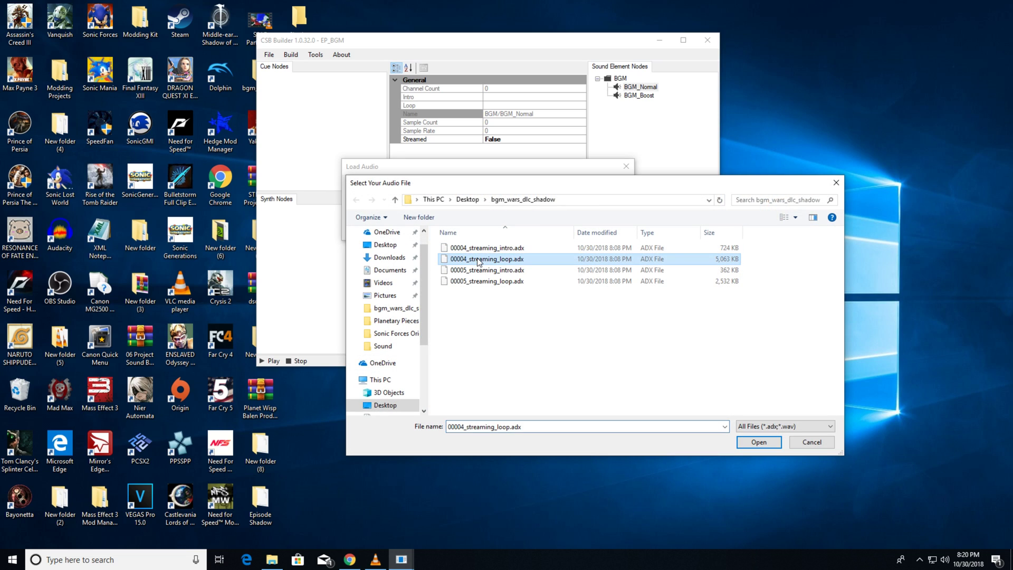
{"action": "double_click", "coordinate": [515, 260]}
{"action": "left_click", "coordinate": [561, 226]}
Set the audio of BGM_Boost to 00005_streaming_intro.adx as intro and 00005_streaming_loop.adx as loop
{"action": "right_click", "coordinate": [651, 95]}
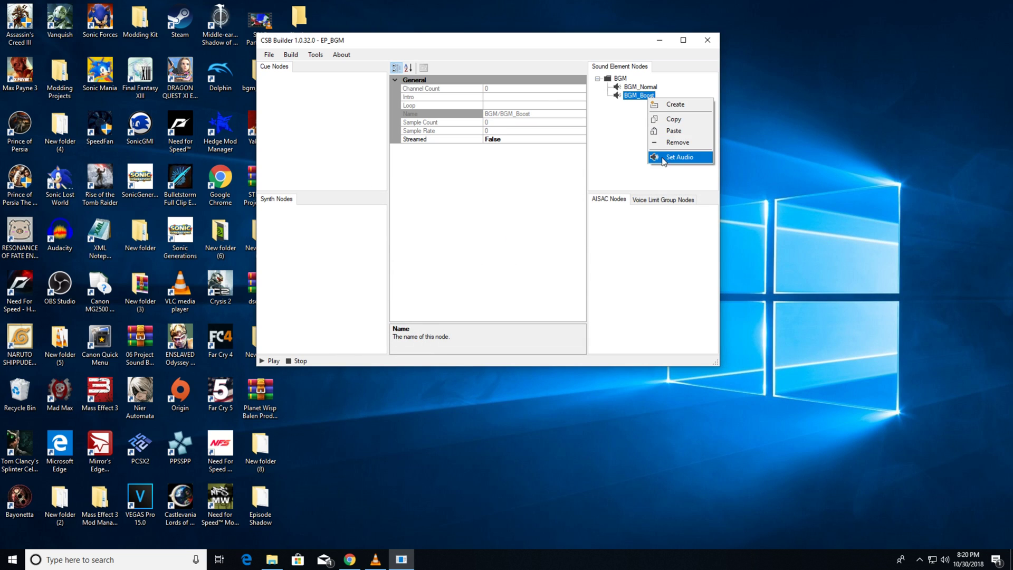
{"action": "left_click", "coordinate": [682, 154]}
{"action": "left_click", "coordinate": [588, 195]}
{"action": "double_click", "coordinate": [475, 257]}
{"action": "left_click", "coordinate": [588, 211]}
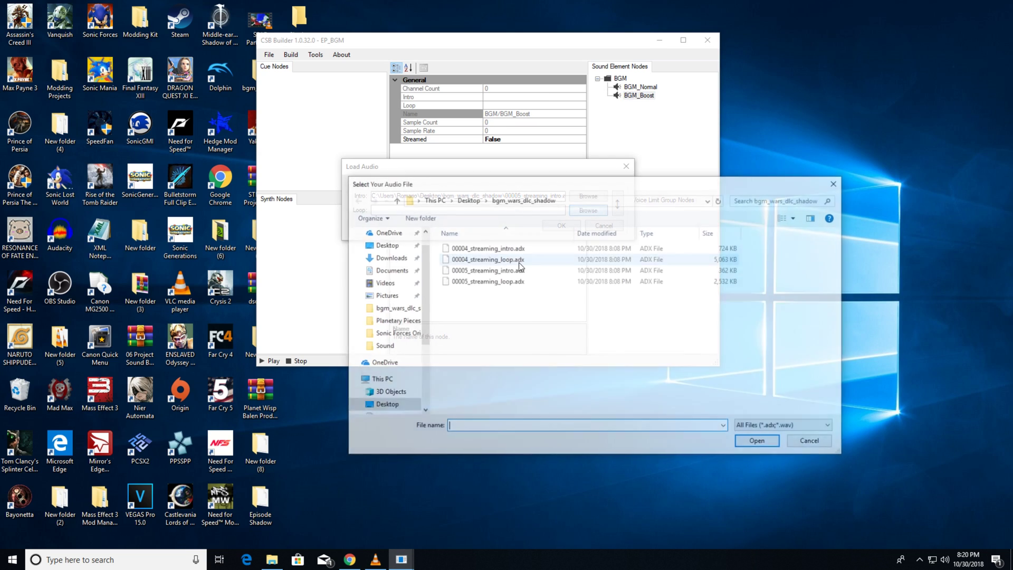
{"action": "double_click", "coordinate": [531, 266]}
{"action": "left_click", "coordinate": [561, 226]}
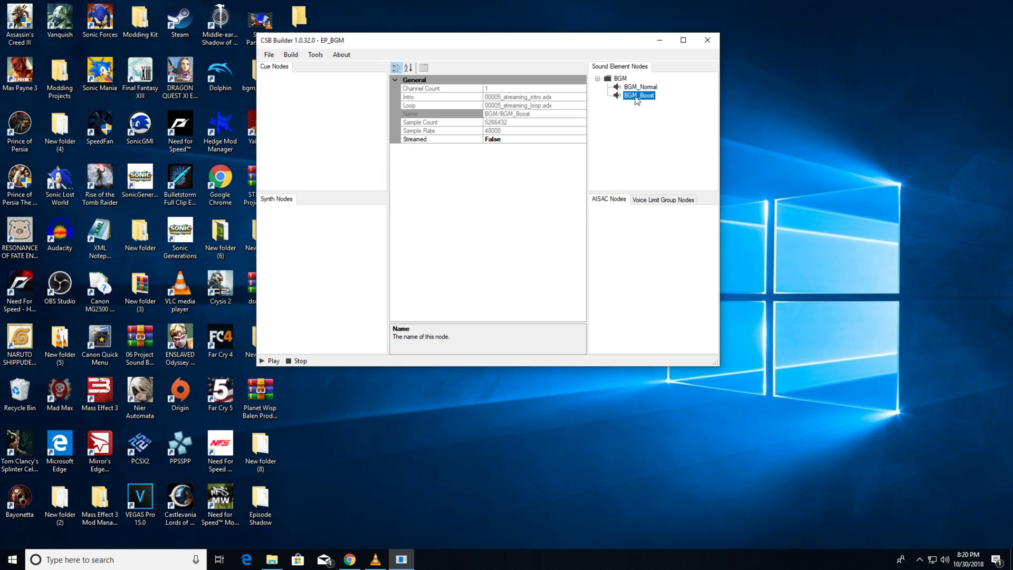
Replace the intro audio of BGM_Normal with 00005_streaming_intro.adx
{"action": "right_click", "coordinate": [636, 87]}
{"action": "left_click", "coordinate": [665, 150]}
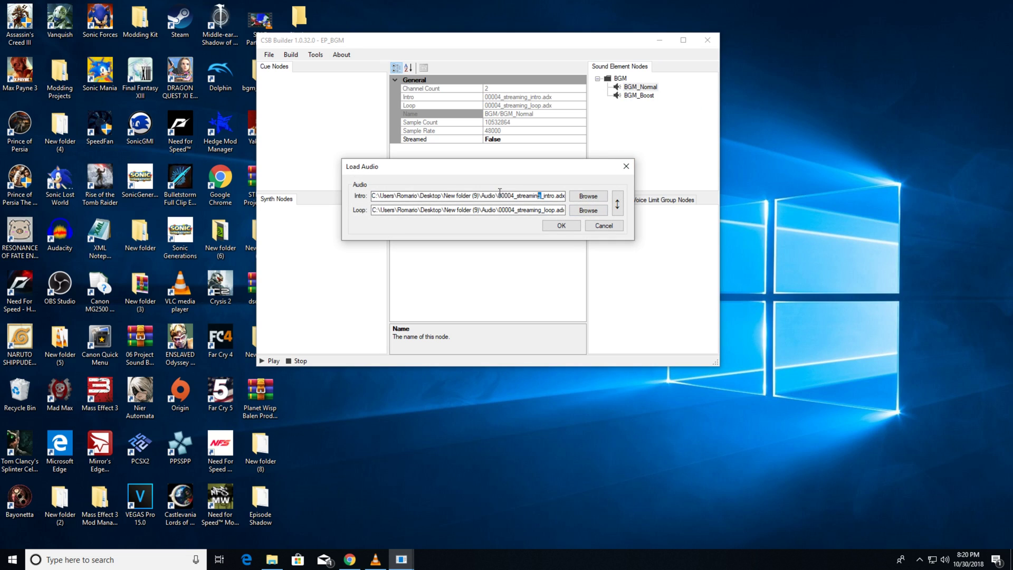
{"action": "left_click_drag", "start_coordinate": [541, 196], "coordinate": [237, 186]}
{"action": "key", "text": "BackSpace"}
{"action": "double_click", "coordinate": [454, 195]}
{"action": "key", "text": "BackSpace"}
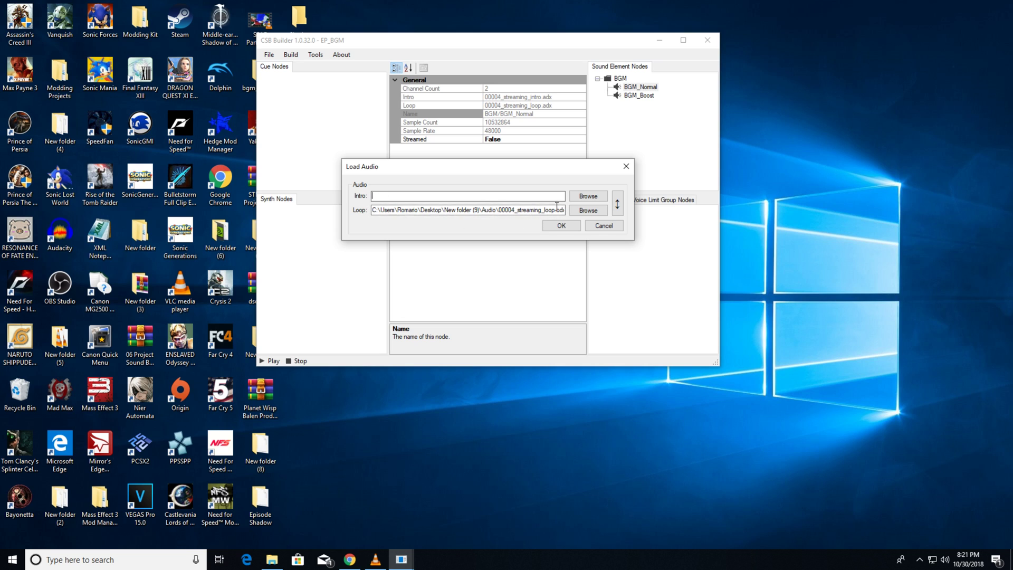
{"action": "left_click", "coordinate": [583, 197]}
{"action": "double_click", "coordinate": [475, 271]}
{"action": "key", "text": "Return"}
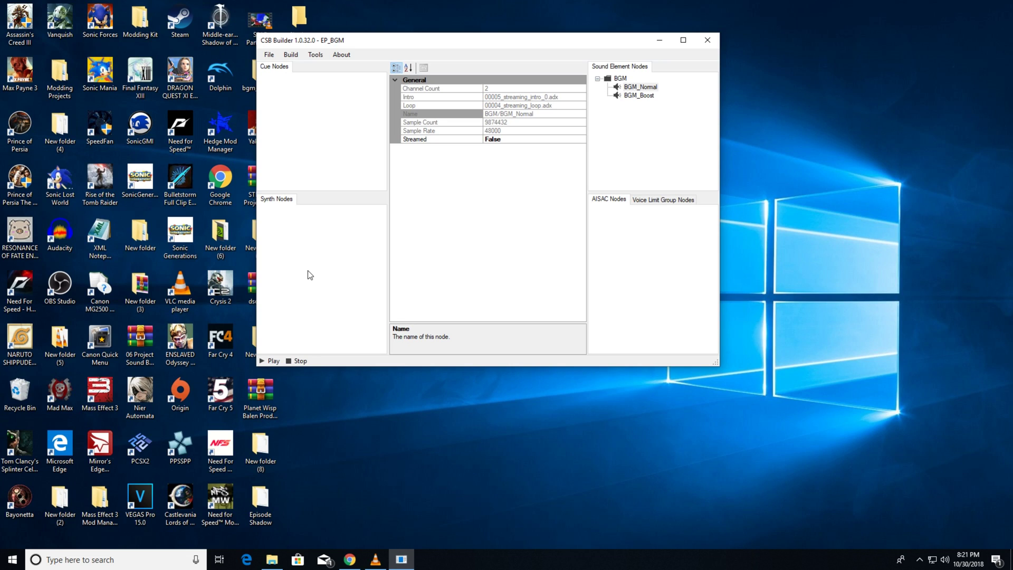
Create a folder named Synth among the synth nodes
{"action": "right_click", "coordinate": [308, 270]}
{"action": "left_click", "coordinate": [331, 302]}
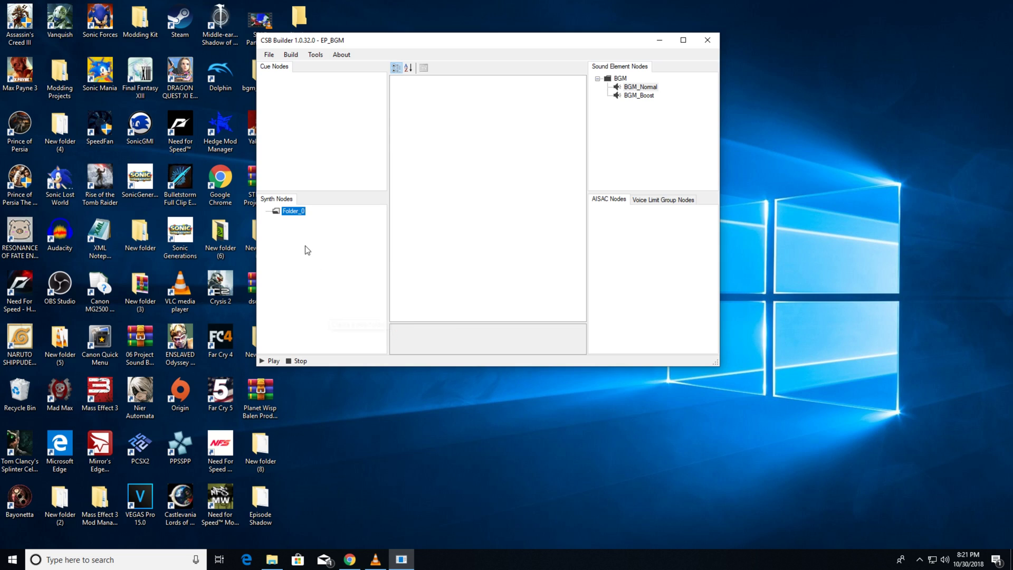
{"action": "left_click", "coordinate": [300, 211]}
{"action": "type", "text": "Sybn"}
{"action": "key", "text": "Return"}
Add a synth named Episode_Shadow BGM to the Synth folder and create two child tracks under it
{"action": "right_click", "coordinate": [290, 211]}
{"action": "left_click", "coordinate": [296, 217]}
{"action": "type", "text": "Episode_Shadow BGM"}
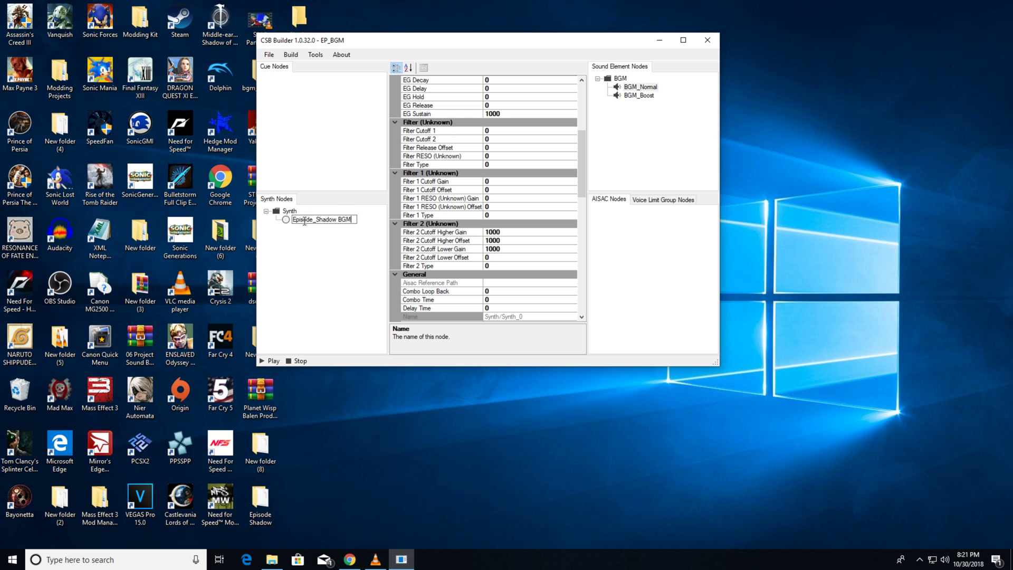
{"action": "key", "text": "Return"}
{"action": "right_click", "coordinate": [304, 224]}
{"action": "left_click", "coordinate": [324, 237]}
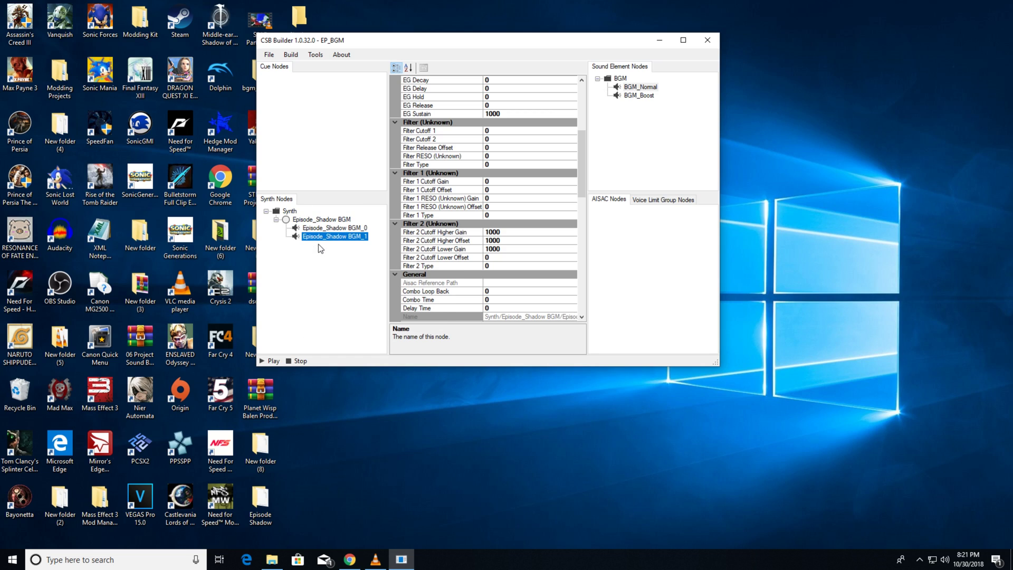
Examine the Volume property of the first child track under Episode_Shadow BGM
{"action": "left_click", "coordinate": [343, 228]}
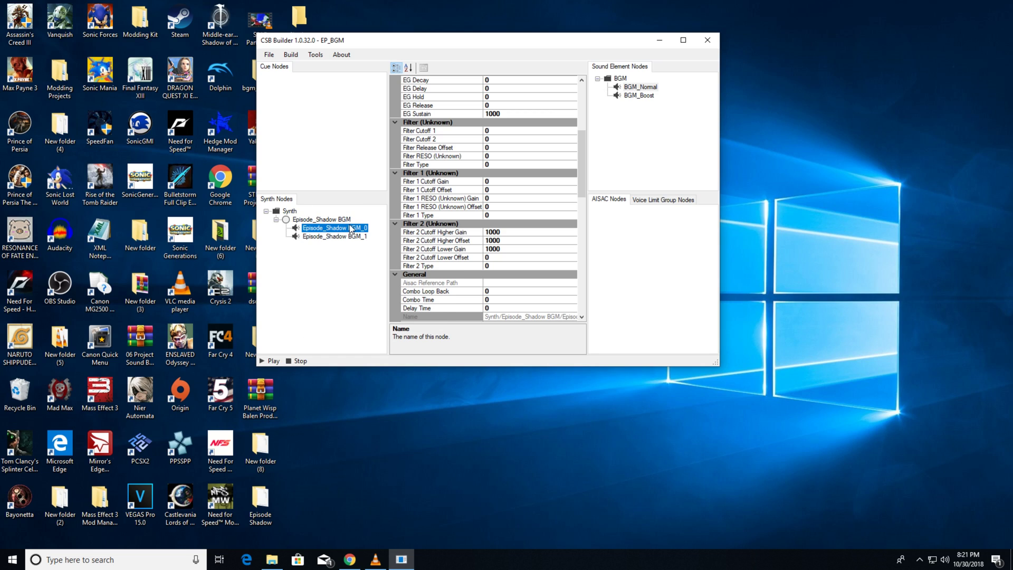
{"action": "scroll", "coordinate": [514, 277], "scroll_direction": "down", "scroll_amount": 3}
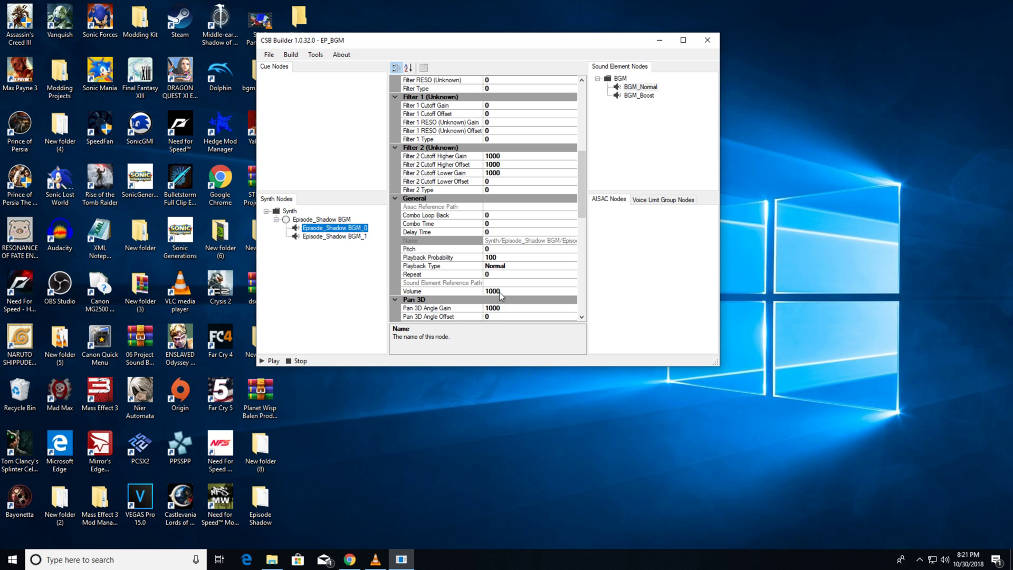
{"action": "left_click", "coordinate": [499, 293]}
{"action": "left_click_drag", "start_coordinate": [500, 292], "coordinate": [483, 292]}
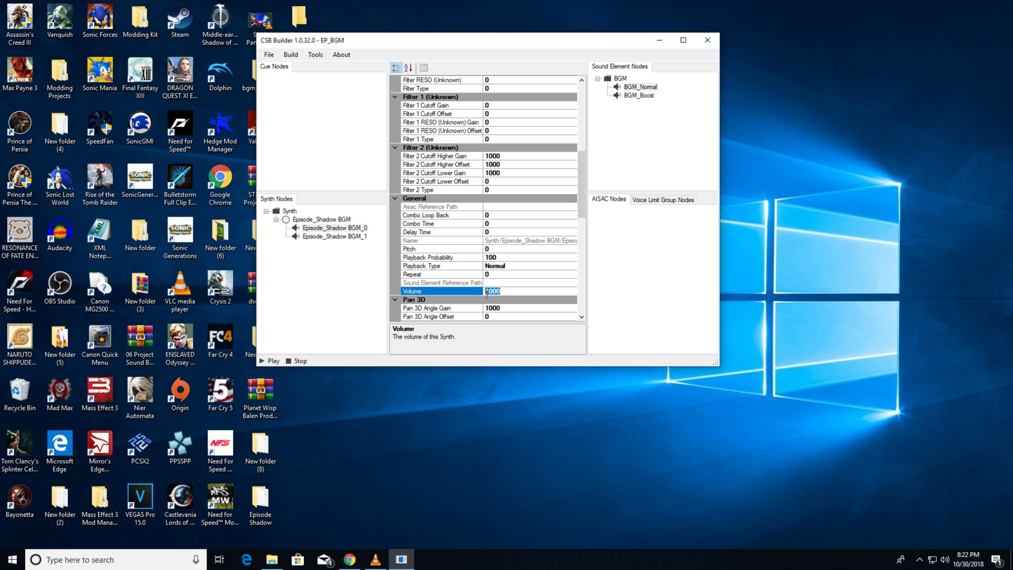
Set the sound element reference of the first child track under Episode_Shadow BGM to BGM_Normal
{"action": "right_click", "coordinate": [349, 231]}
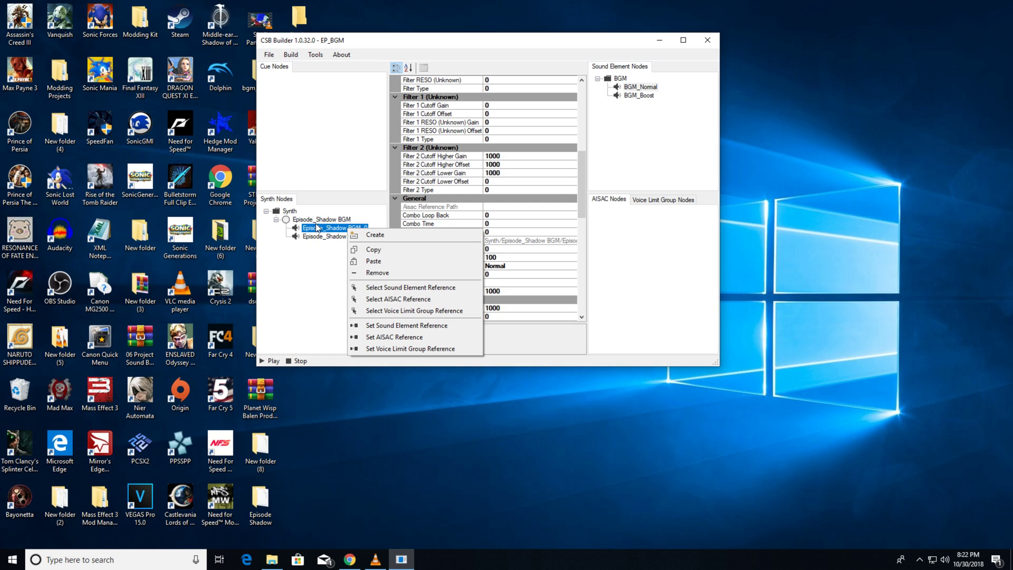
{"action": "left_click", "coordinate": [369, 328]}
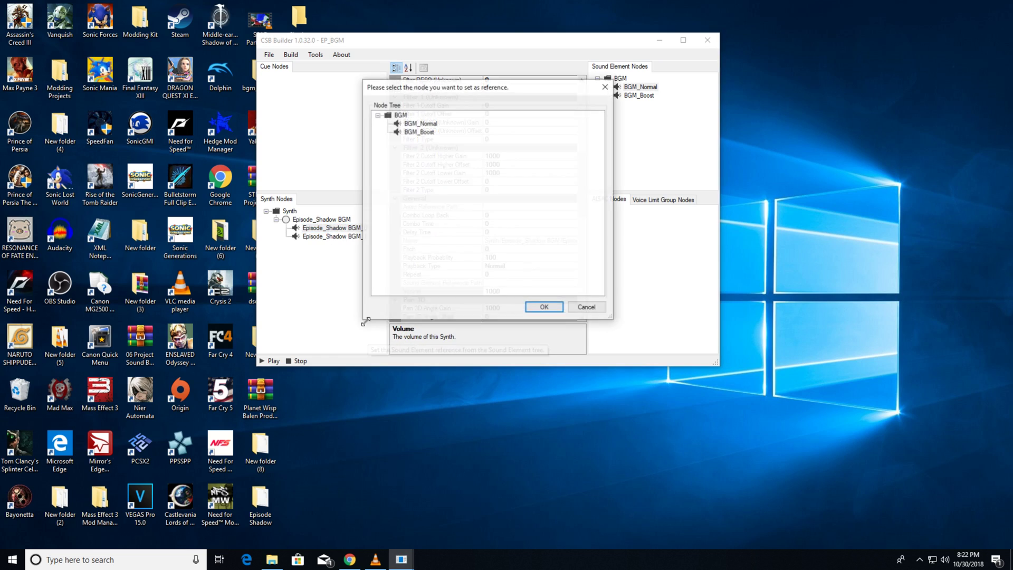
{"action": "left_click", "coordinate": [421, 125]}
{"action": "left_click", "coordinate": [539, 307]}
Set the sound element reference of the second child track under Episode_Shadow BGM to BGM_Boost
{"action": "right_click", "coordinate": [330, 237]}
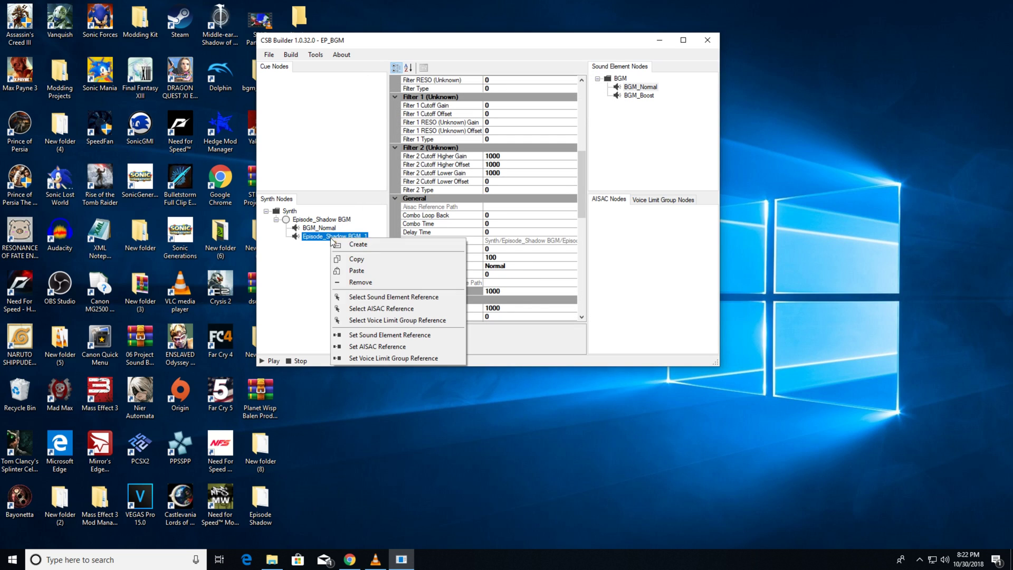
{"action": "left_click", "coordinate": [369, 336]}
{"action": "left_click", "coordinate": [418, 132]}
{"action": "key", "text": "Return"}
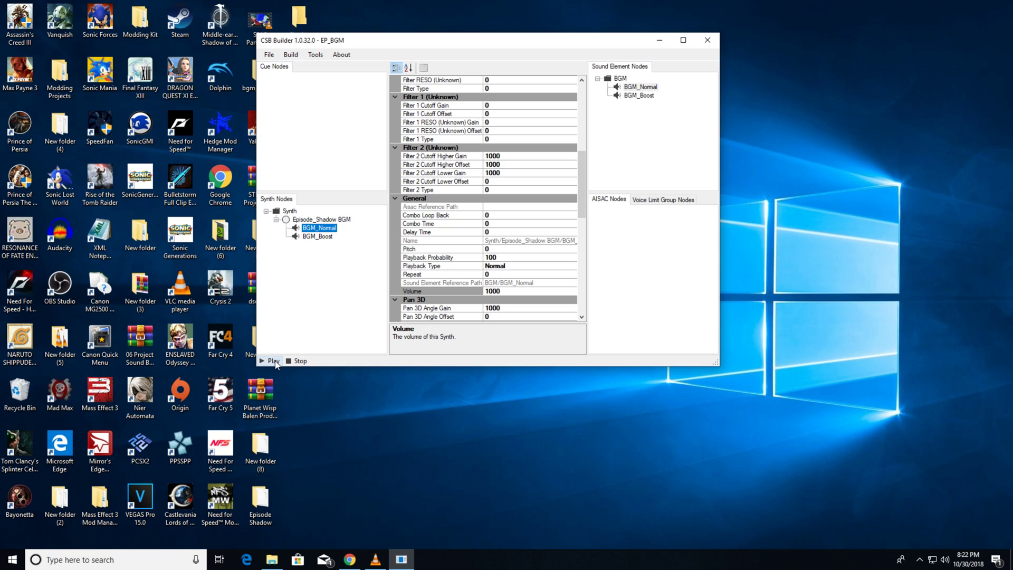
{"action": "left_click", "coordinate": [306, 221]}
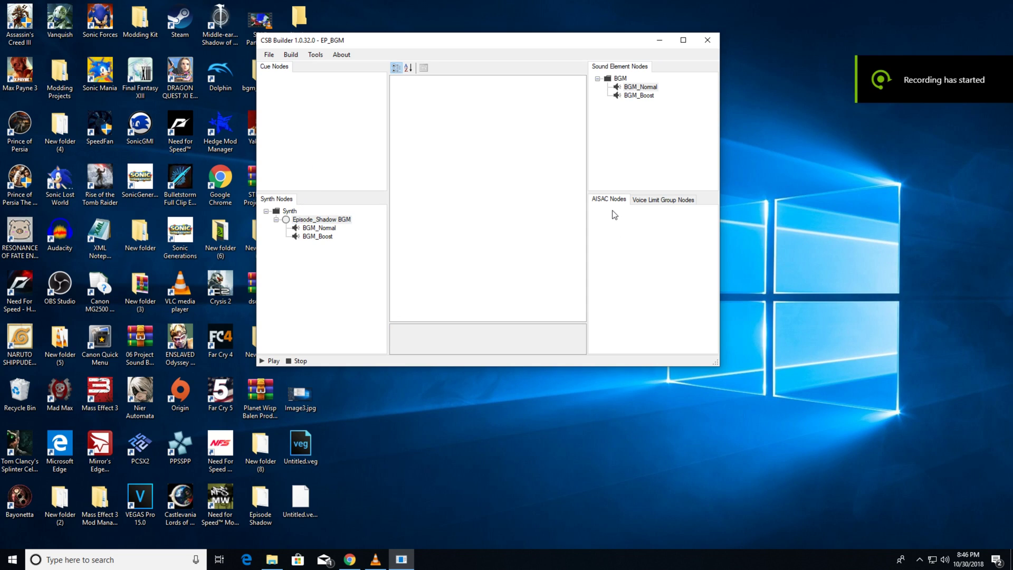
Create a folder named Globals among the AISAC nodes and add a subfolder named Aisac to it
{"action": "right_click", "coordinate": [614, 214]}
{"action": "left_click", "coordinate": [634, 218]}
{"action": "type", "text": "G"}
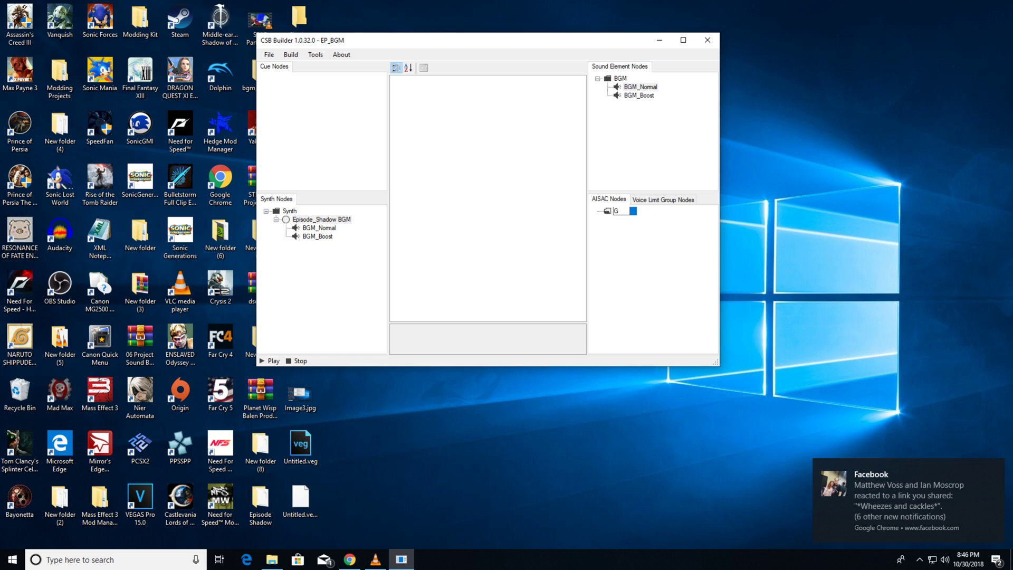
{"action": "type", "text": "lobals"}
{"action": "key", "text": "Return"}
{"action": "right_click", "coordinate": [622, 211]}
{"action": "left_click", "coordinate": [636, 214]}
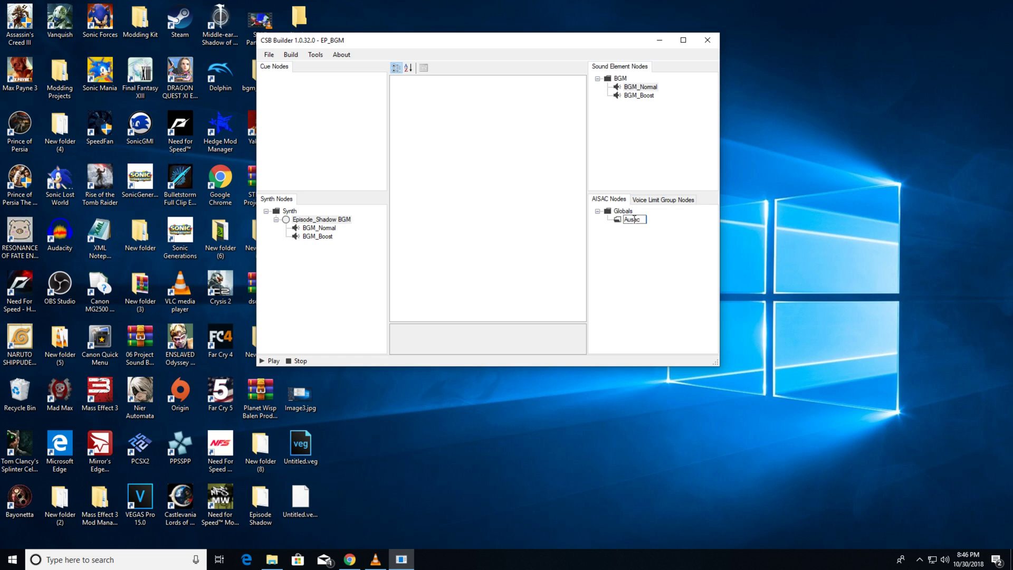
{"action": "key", "text": "Return"}
Add an AISAC node to the Aisac folder and load the boost.xml template from Sonic Generations, GHZ, 3D, Normal
{"action": "right_click", "coordinate": [636, 221]}
{"action": "left_click", "coordinate": [649, 230]}
{"action": "right_click", "coordinate": [637, 221]}
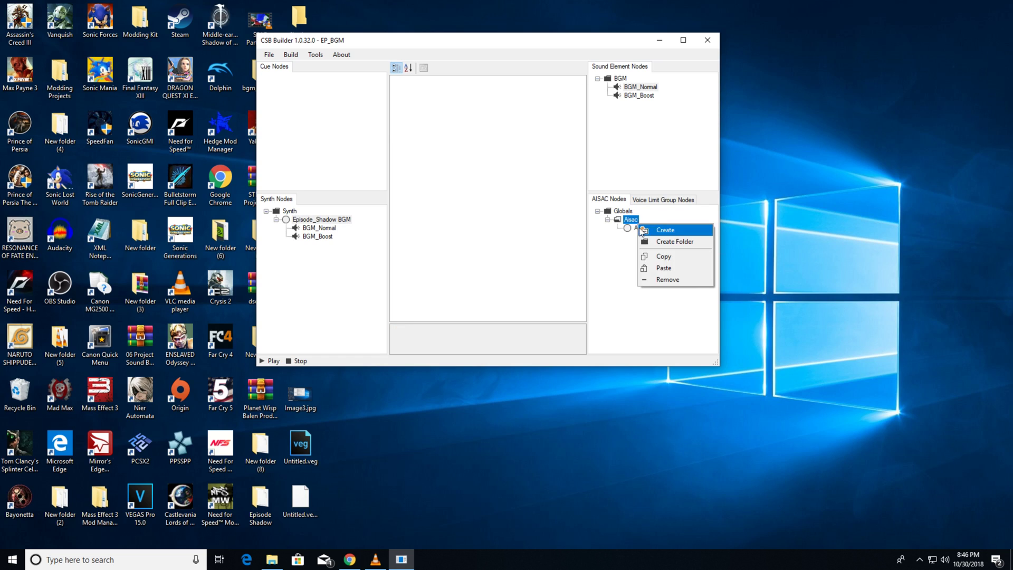
{"action": "left_click", "coordinate": [642, 231]}
{"action": "double_click", "coordinate": [391, 229]}
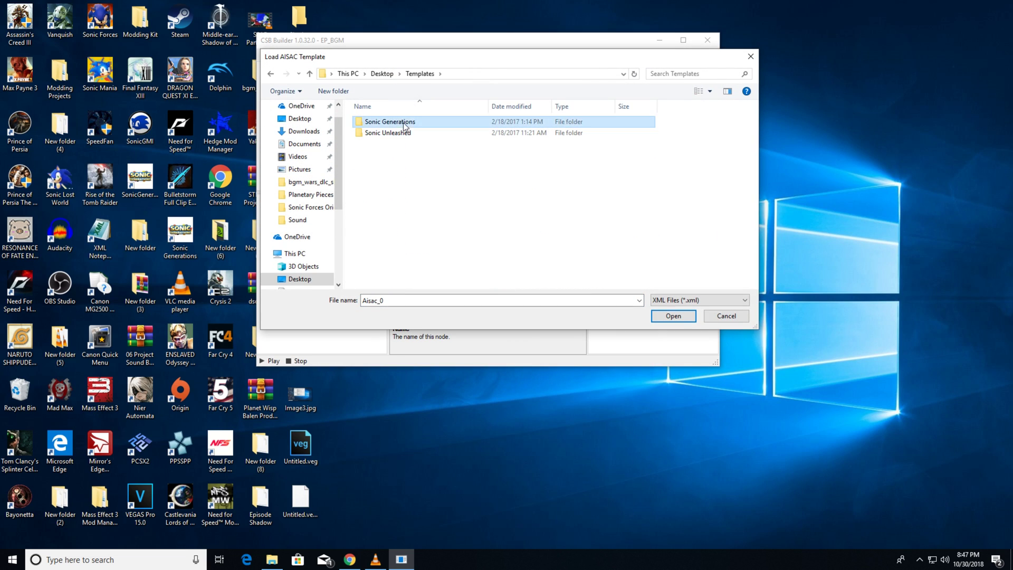
{"action": "double_click", "coordinate": [404, 123]}
{"action": "double_click", "coordinate": [385, 132]}
{"action": "double_click", "coordinate": [382, 123]}
{"action": "double_click", "coordinate": [381, 155]}
{"action": "left_click", "coordinate": [379, 122]}
{"action": "left_click", "coordinate": [379, 123]}
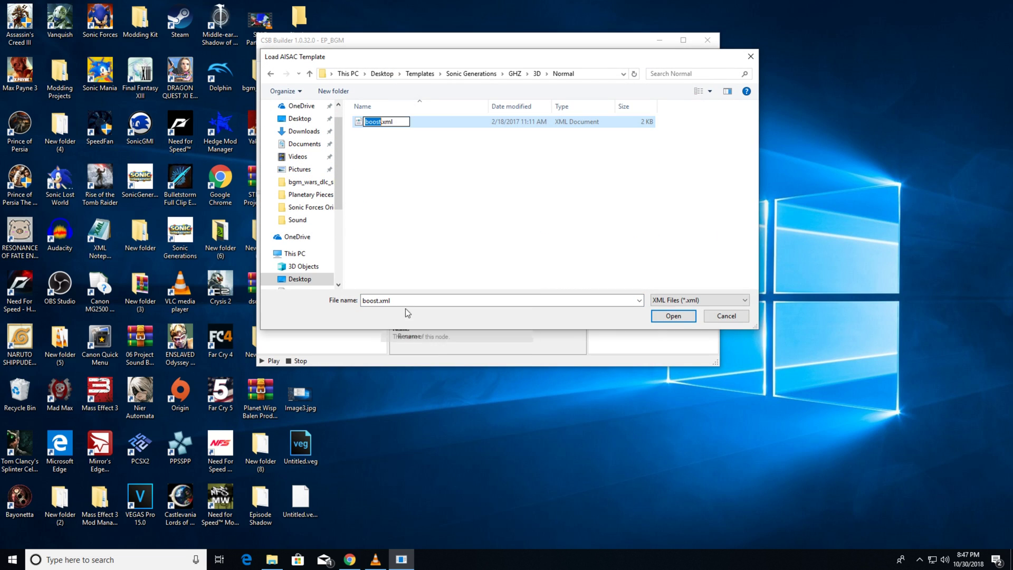
{"action": "double_click", "coordinate": [416, 123]}
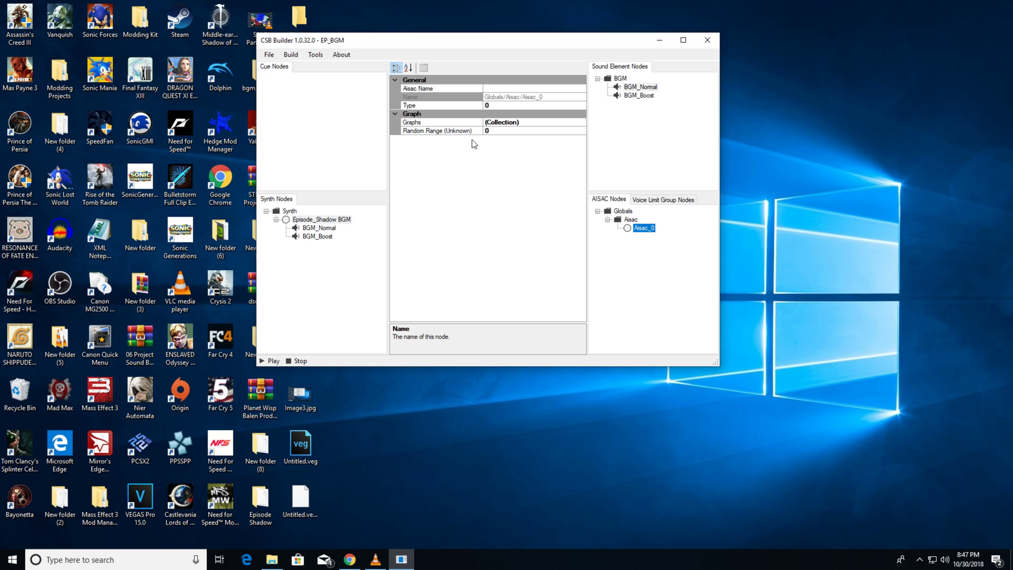
Rename the new AISAC node as Normal
{"action": "left_click", "coordinate": [645, 228]}
{"action": "type", "text": "Normal"}
{"action": "key", "text": "Return"}
Add a second AISAC node named Boost to the Aisac folder
{"action": "right_click", "coordinate": [646, 231]}
{"action": "left_click", "coordinate": [659, 237]}
{"action": "left_click", "coordinate": [641, 237]}
{"action": "type", "text": "Boost"}
{"action": "key", "text": "Return"}
{"action": "left_click", "coordinate": [642, 228]}
Load the boost.xml template from the GHZ 3D Fast FX'D folder into the Boost AISAC node
{"action": "right_click", "coordinate": [642, 236]}
{"action": "left_click", "coordinate": [678, 257]}
{"action": "left_click", "coordinate": [516, 74]}
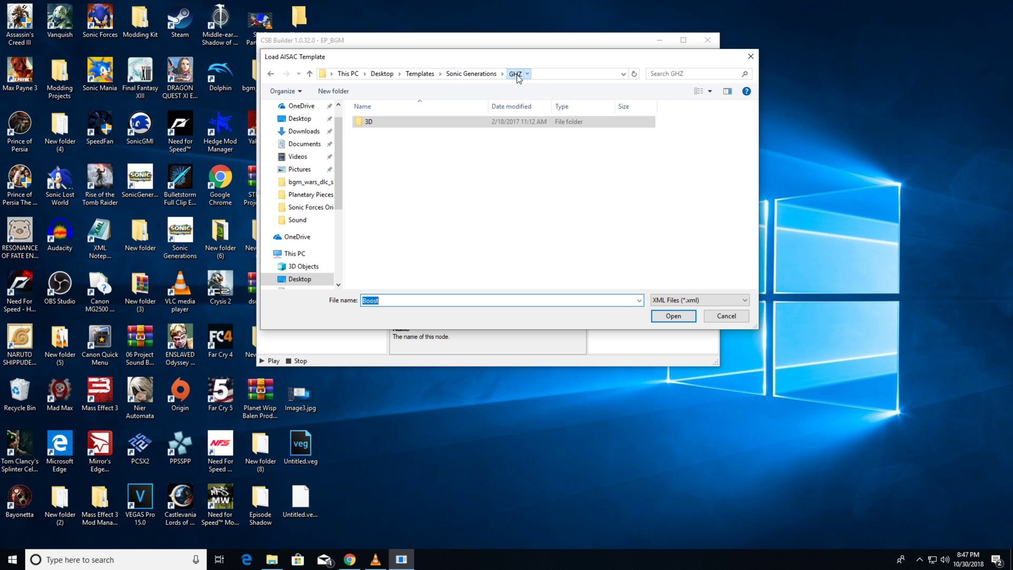
{"action": "double_click", "coordinate": [382, 124]}
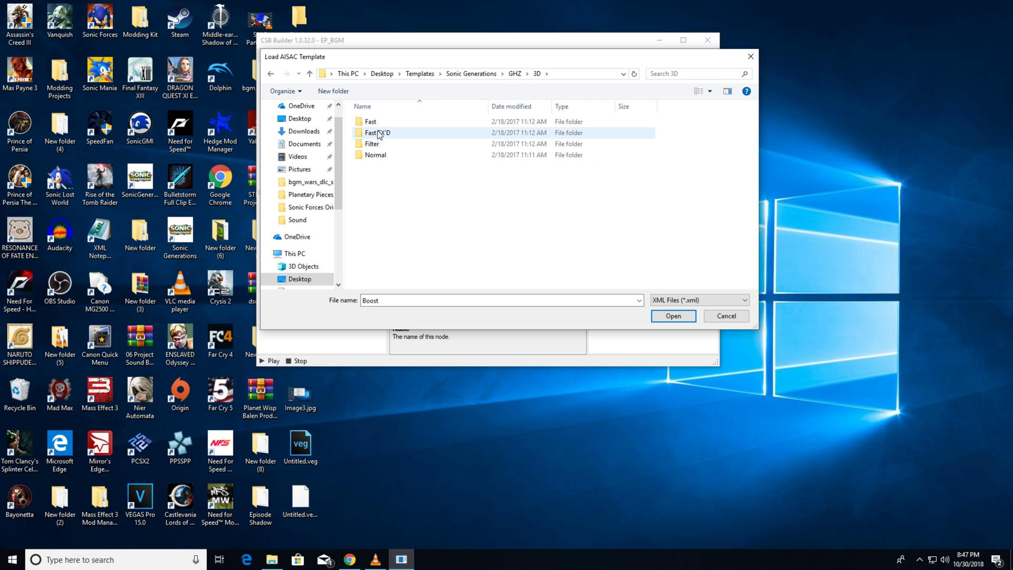
{"action": "double_click", "coordinate": [379, 133]}
{"action": "double_click", "coordinate": [376, 122]}
{"action": "left_click", "coordinate": [639, 237]}
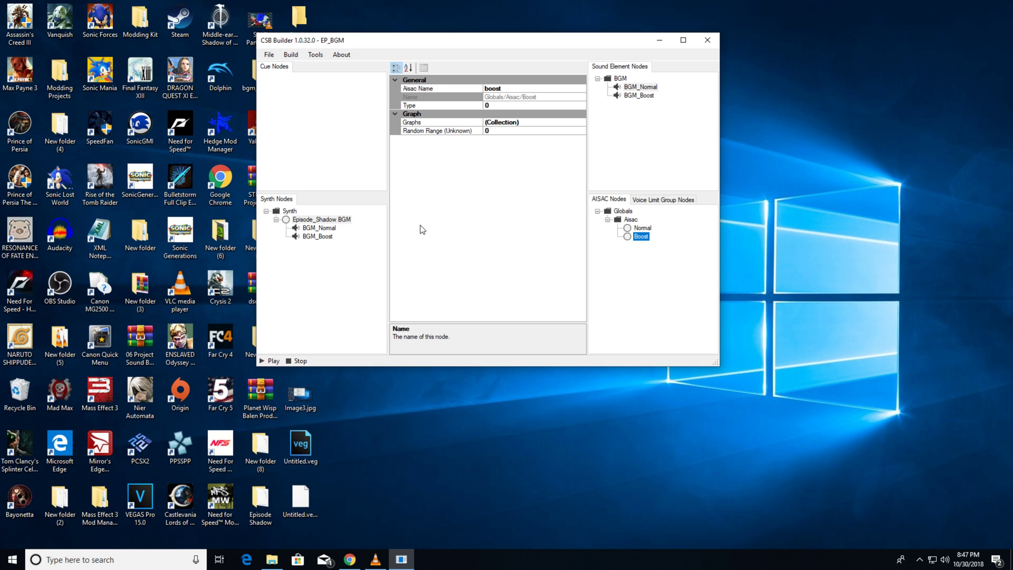
Add a third AISAC node named Filter to the Aisac folder and load the template from the GHZ 3D Filter folder
{"action": "right_click", "coordinate": [625, 219]}
{"action": "left_click", "coordinate": [641, 225]}
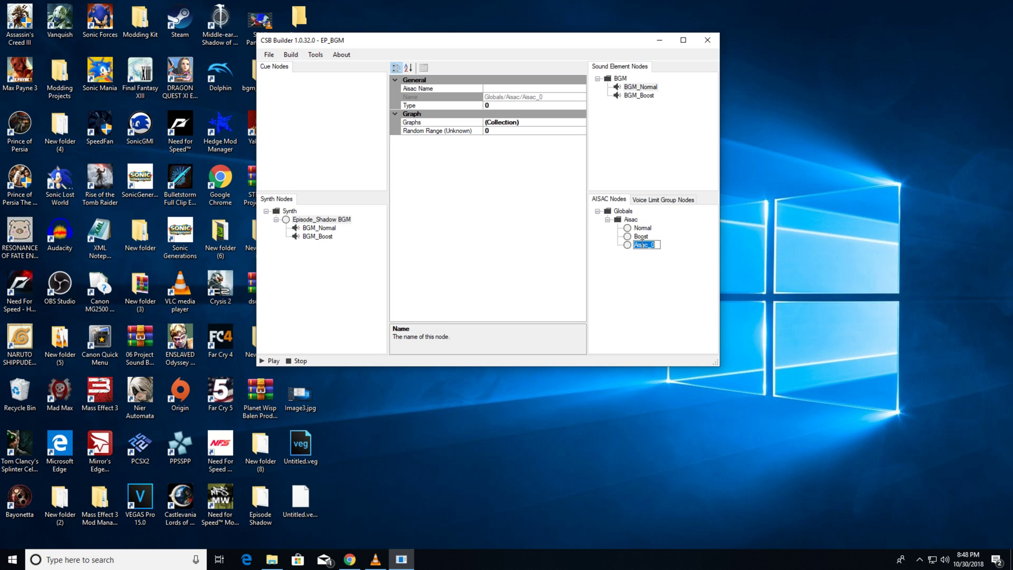
{"action": "right_click", "coordinate": [641, 244]}
{"action": "left_click", "coordinate": [649, 267]}
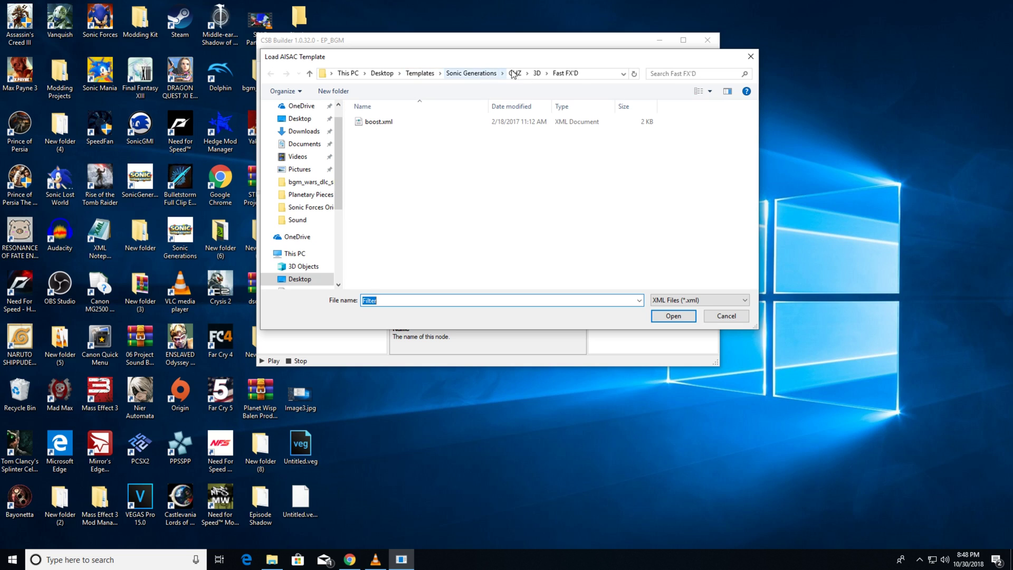
{"action": "left_click", "coordinate": [513, 74]}
{"action": "double_click", "coordinate": [406, 140]}
{"action": "double_click", "coordinate": [381, 119]}
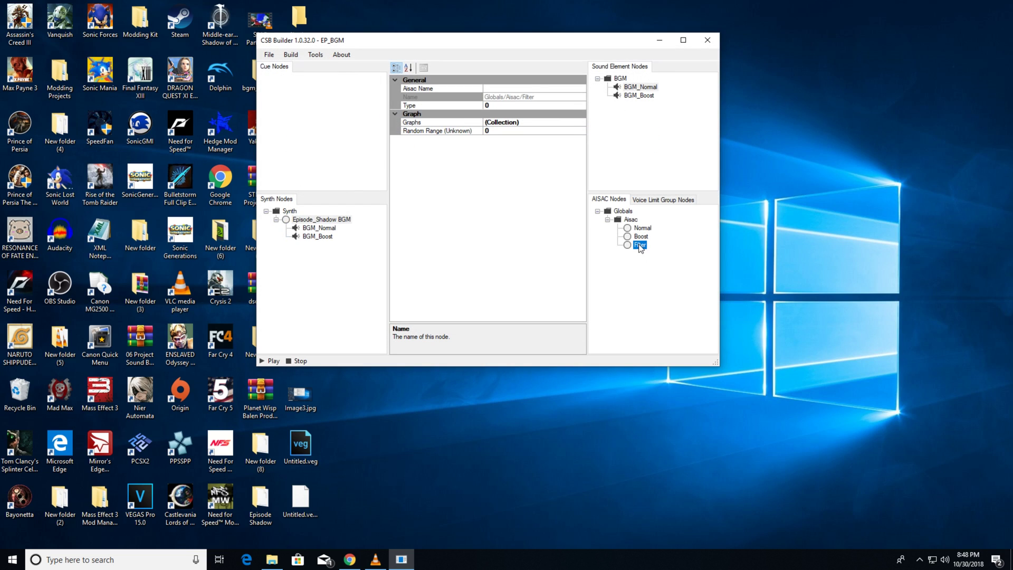
Set the AISAC reference of the Episode_Shadow BGM synth to Filter
{"action": "right_click", "coordinate": [308, 221]}
{"action": "left_click", "coordinate": [343, 317]}
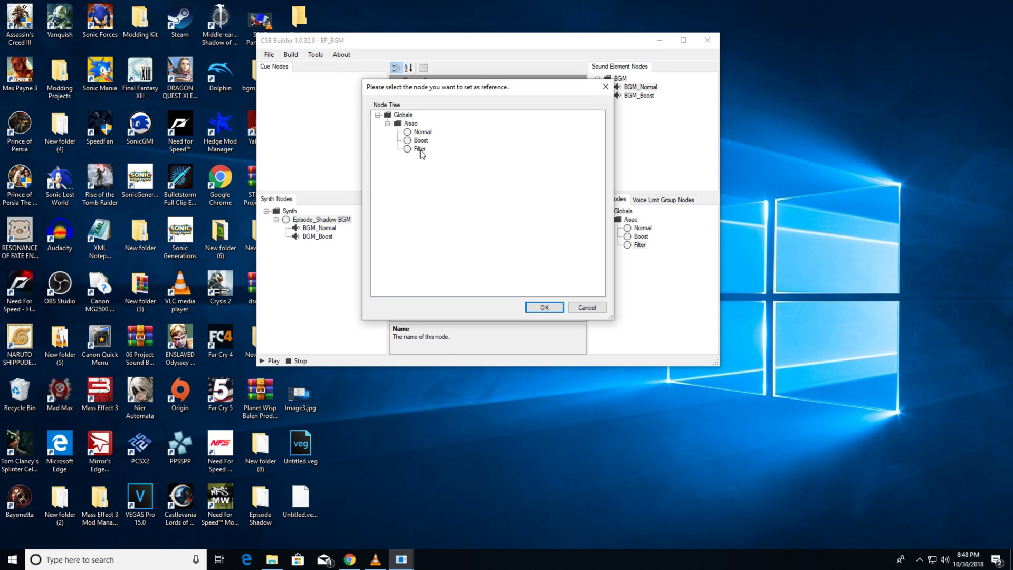
{"action": "double_click", "coordinate": [421, 149]}
Set the AISAC reference of the BGM_Normal child track to the Normal AISAC node
{"action": "left_click", "coordinate": [320, 228]}
{"action": "right_click", "coordinate": [319, 228]}
{"action": "left_click", "coordinate": [408, 227]}
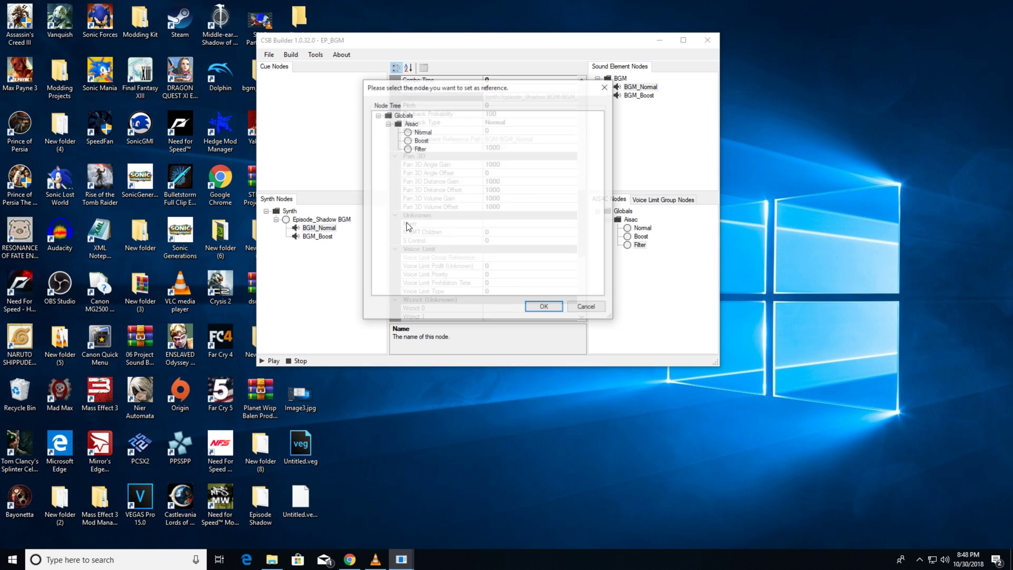
{"action": "double_click", "coordinate": [423, 132]}
Set the AISAC reference of the BGM_Boost child track to the Boost AISAC node
{"action": "left_click", "coordinate": [317, 237]}
{"action": "right_click", "coordinate": [317, 236]}
{"action": "left_click", "coordinate": [344, 344]}
{"action": "left_click", "coordinate": [421, 141]}
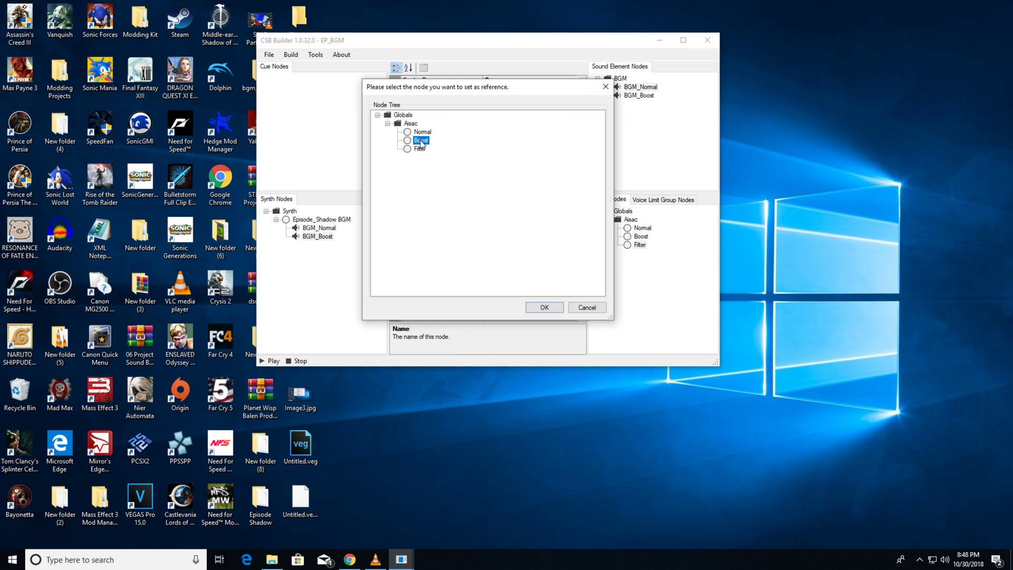
{"action": "double_click", "coordinate": [421, 141]}
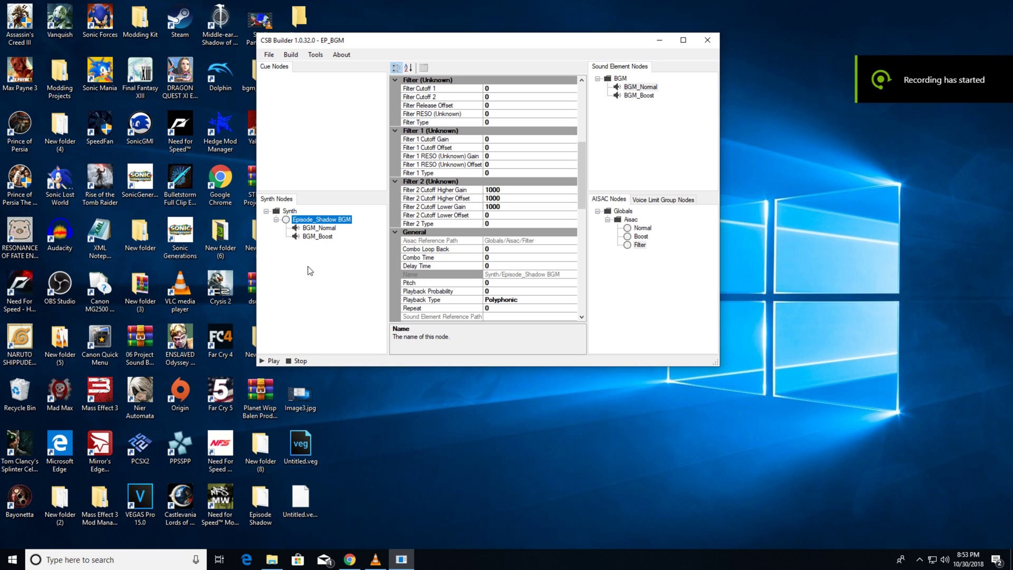
Set the Streamed property of the BGM_Normal sound element to True
{"action": "left_click", "coordinate": [323, 228]}
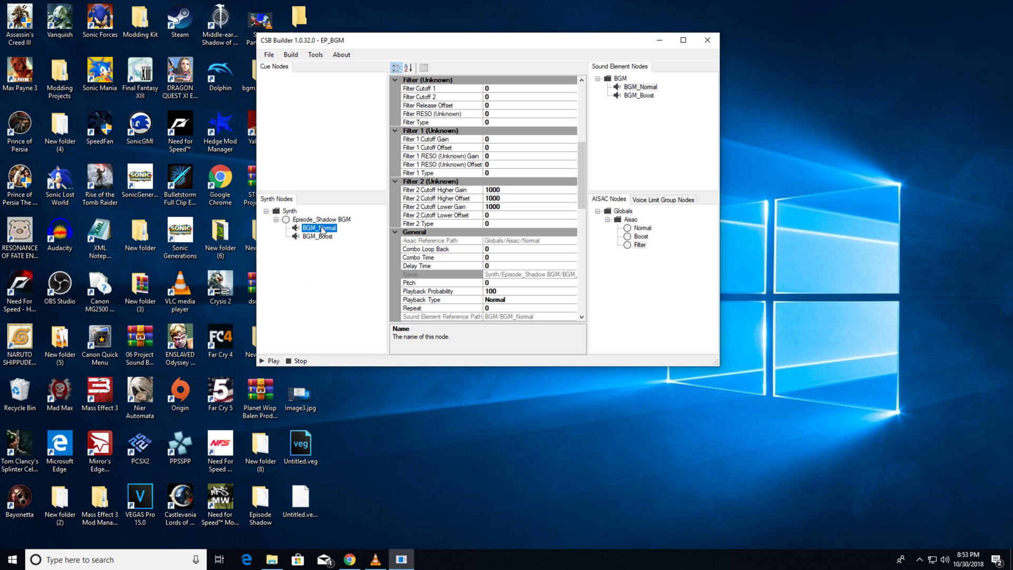
{"action": "left_click", "coordinate": [326, 222]}
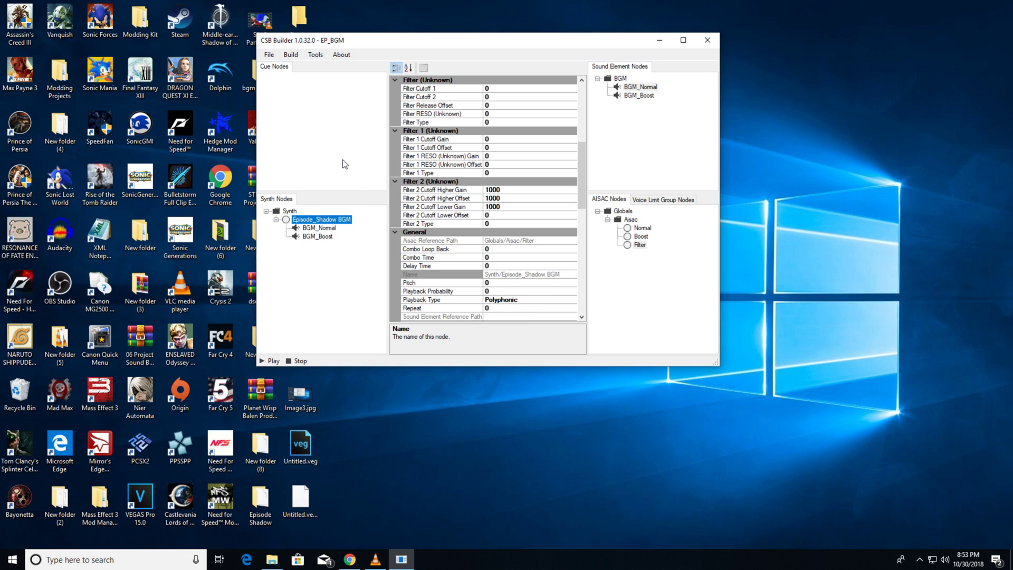
{"action": "left_click", "coordinate": [639, 95]}
{"action": "left_click", "coordinate": [640, 87]}
{"action": "left_click", "coordinate": [506, 140]}
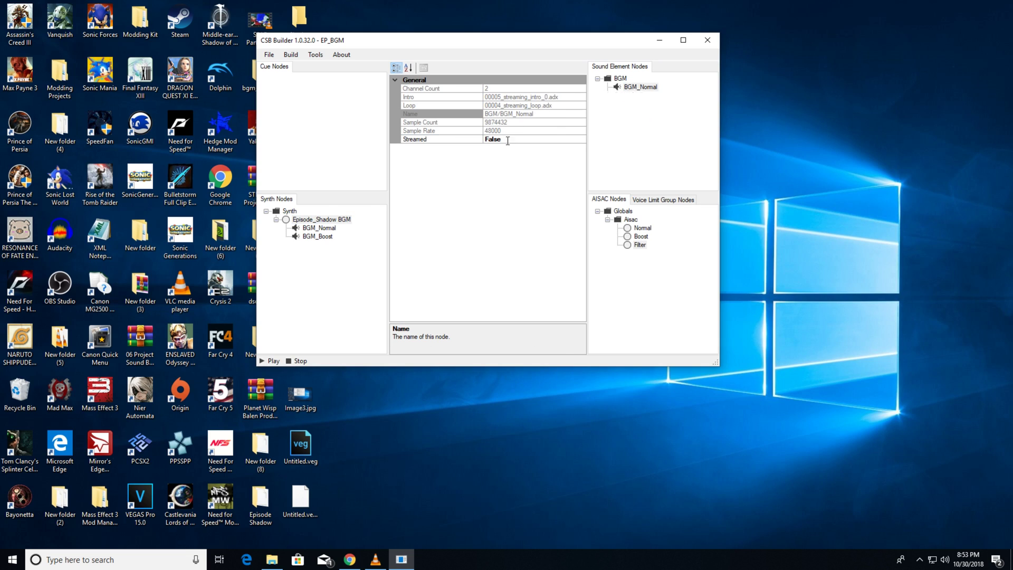
{"action": "left_click", "coordinate": [581, 140]}
{"action": "left_click", "coordinate": [493, 157]}
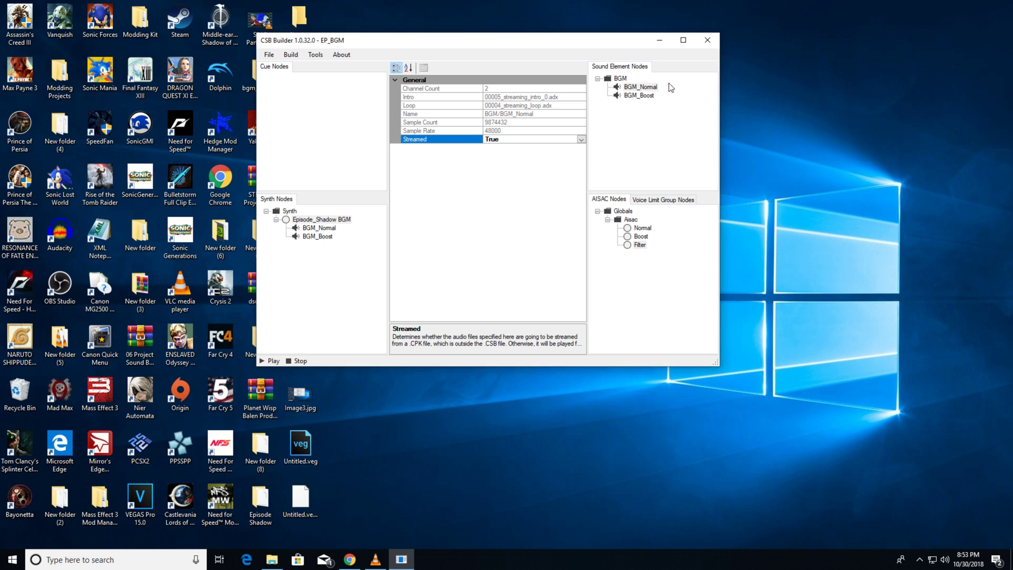
Set the Streamed property of the BGM_Boost sound element to True
{"action": "left_click", "coordinate": [639, 95]}
{"action": "left_click", "coordinate": [576, 140]}
{"action": "left_click", "coordinate": [582, 140]}
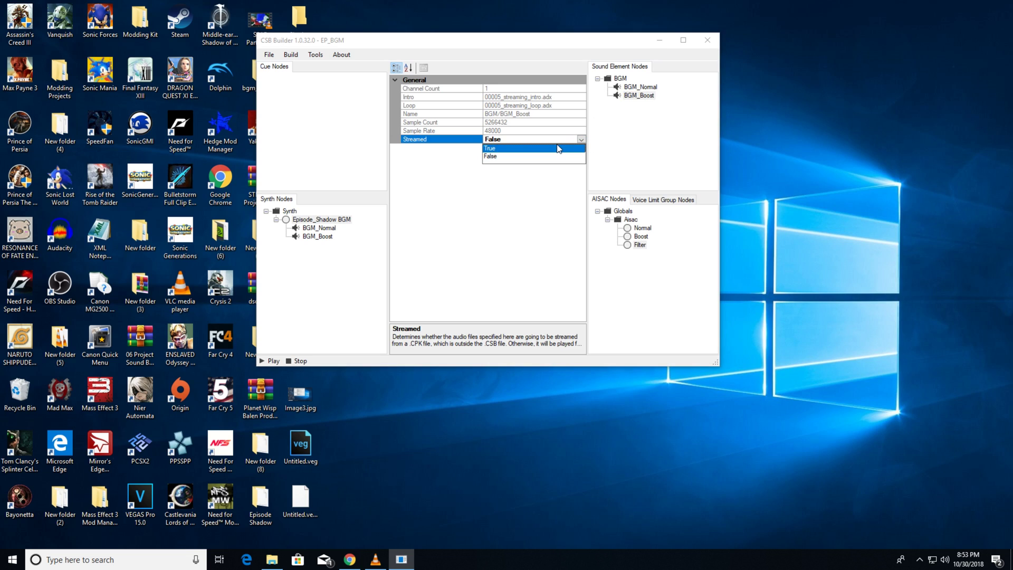
{"action": "left_click", "coordinate": [560, 148]}
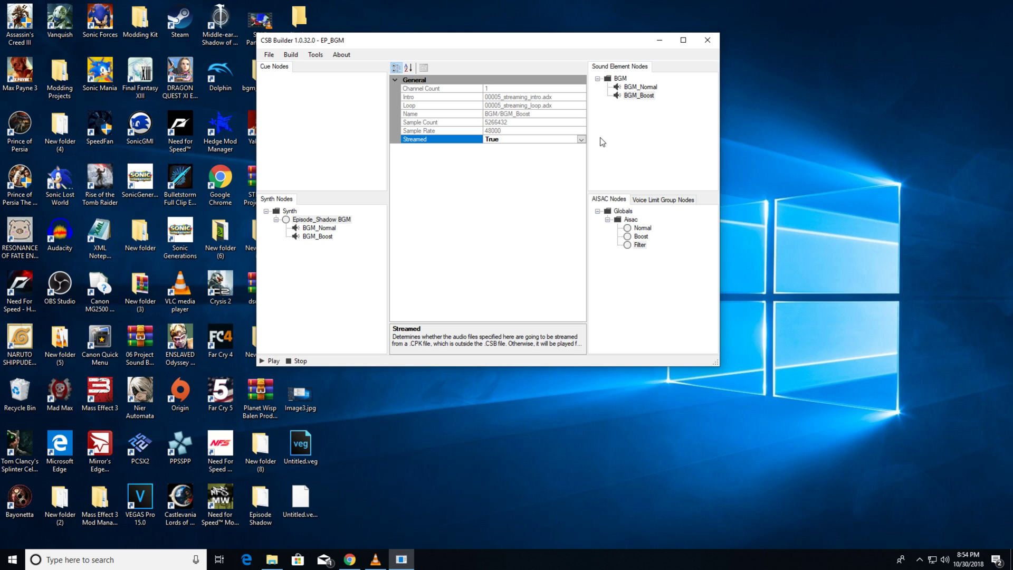
Check the properties of the BGM_Normal and BGM_Boost sound elements and save the project
{"action": "left_click", "coordinate": [641, 87]}
{"action": "left_click", "coordinate": [642, 96]}
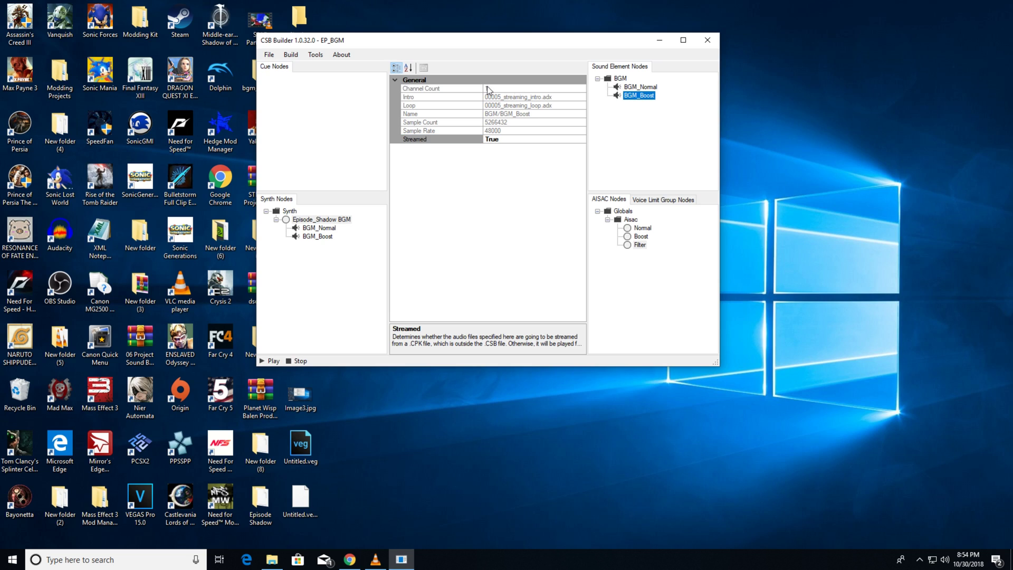
{"action": "left_click", "coordinate": [269, 55]}
{"action": "left_click", "coordinate": [279, 92]}
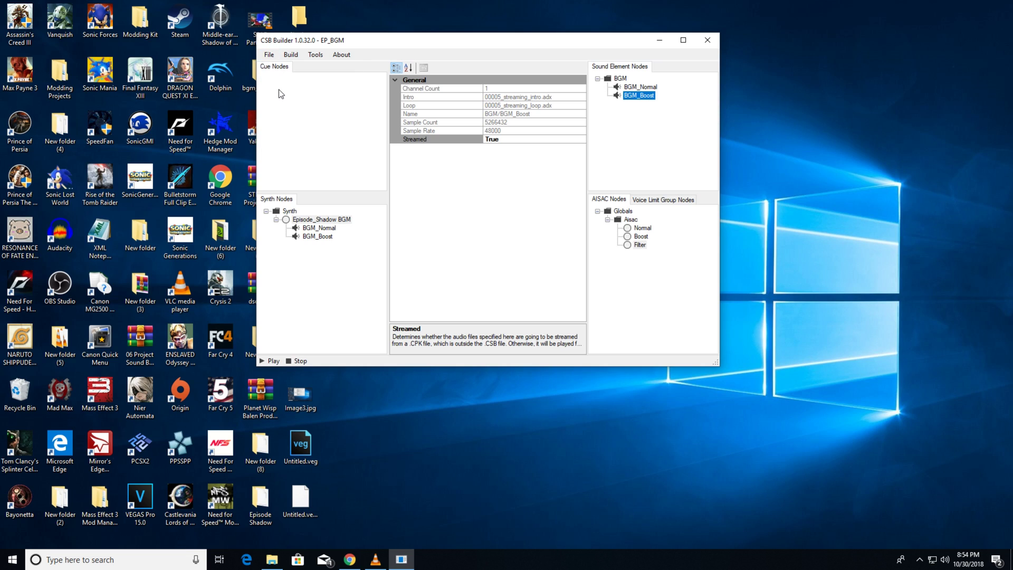
Create a cue among the cue nodes and set its identifier to 100
{"action": "right_click", "coordinate": [312, 96]}
{"action": "left_click", "coordinate": [326, 102]}
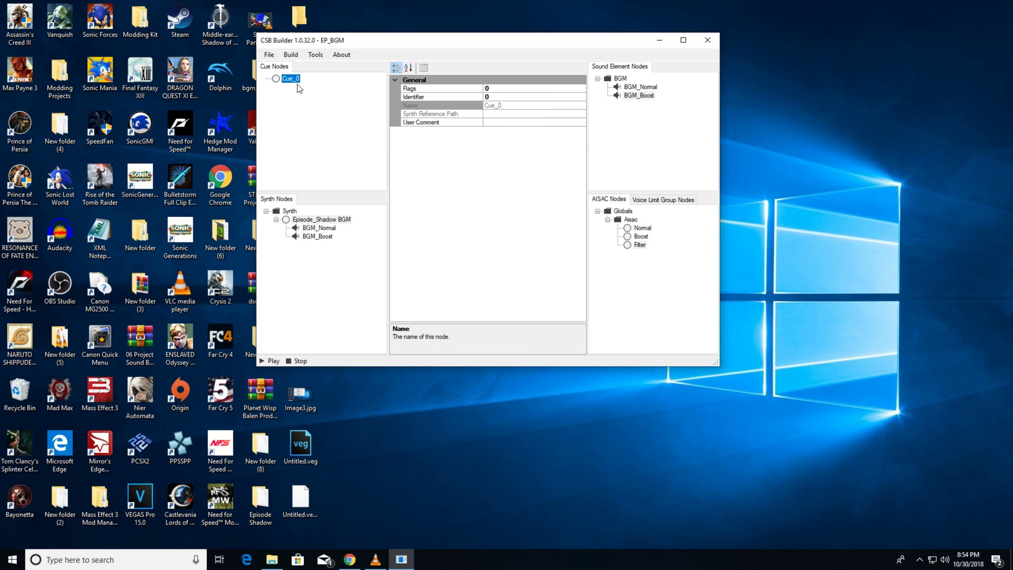
{"action": "left_click", "coordinate": [492, 97]}
{"action": "type", "text": "100"}
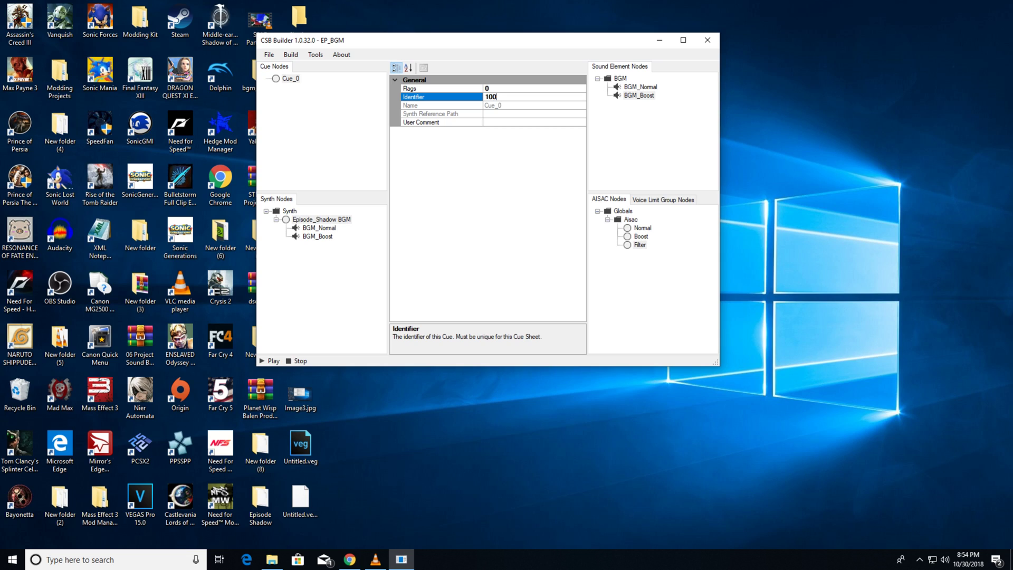
{"action": "key", "text": "BackSpace"}
{"action": "key", "text": "BackSpace"}
{"action": "type", "text": "100"}
Rename the new cue as Episode_Shadow_BGM
{"action": "left_click", "coordinate": [290, 78]}
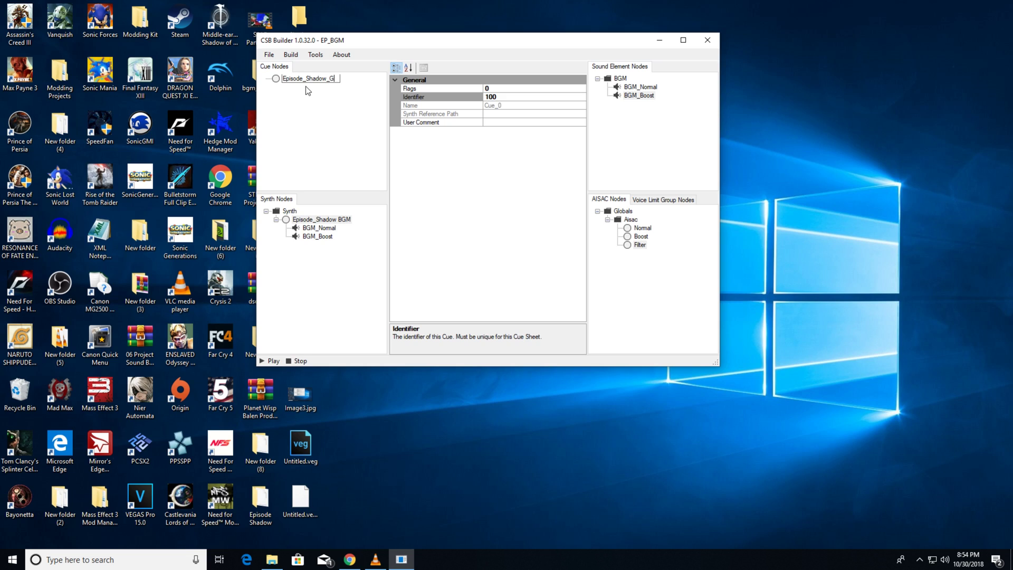
{"action": "type", "text": "Episode_Shadow_BGM"}
{"action": "key", "text": "Return"}
Set the cue's synth reference to Episode_Shadow BGM and save the project
{"action": "right_click", "coordinate": [327, 83]}
{"action": "left_click", "coordinate": [352, 151]}
{"action": "double_click", "coordinate": [446, 125]}
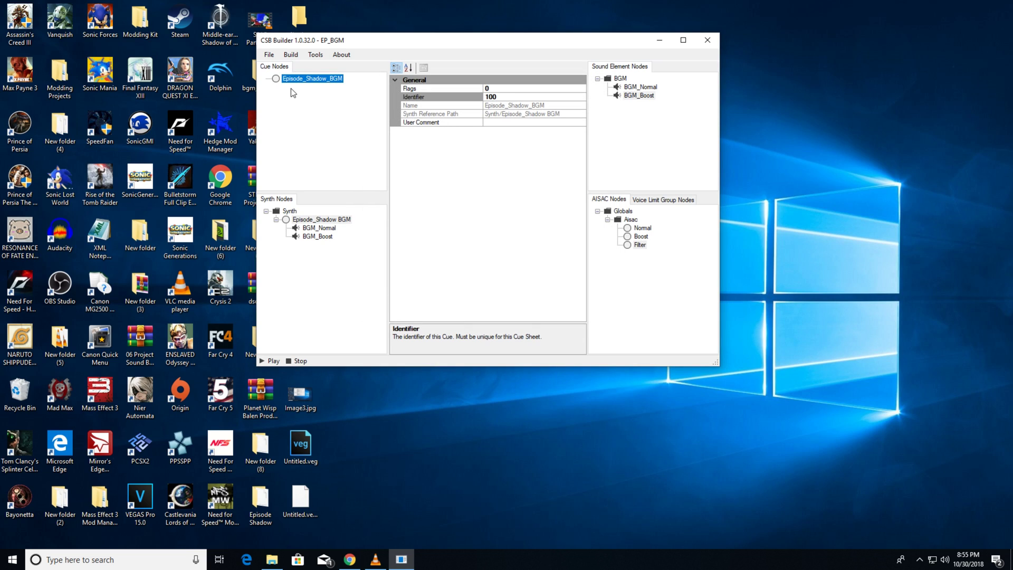
{"action": "left_click", "coordinate": [270, 54]}
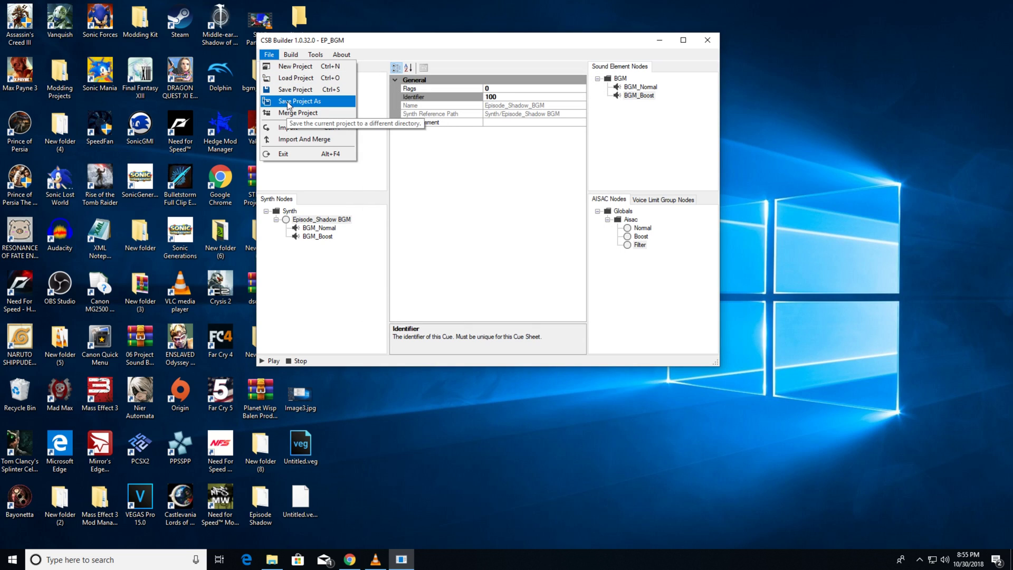
{"action": "left_click", "coordinate": [287, 93]}
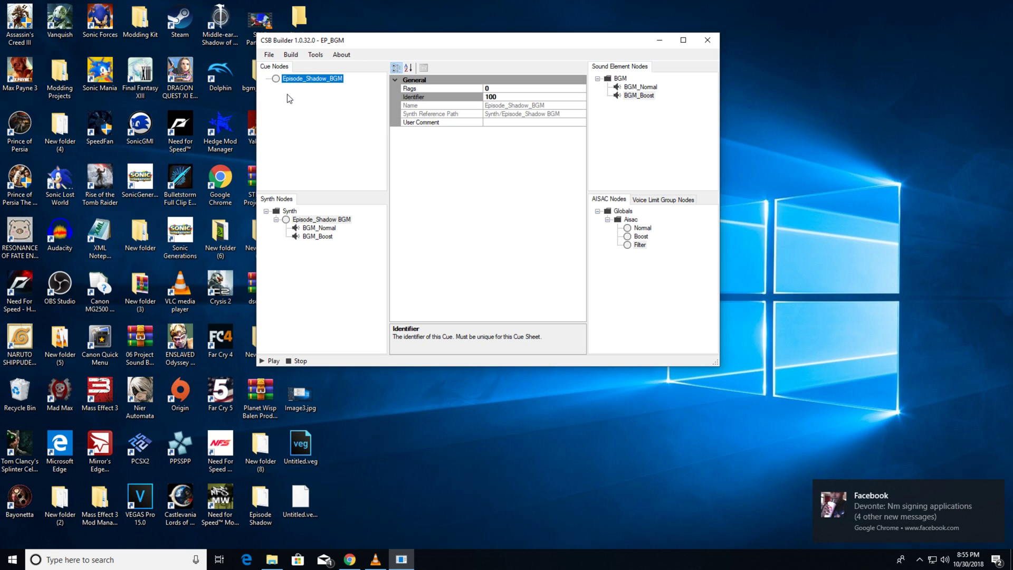
Switch to File Explorer and open the disk\bb2 folder of Test Mod in the Sonic Generations mods folder on Local Disk (D:)
{"action": "left_click", "coordinate": [272, 559]}
{"action": "left_click_drag", "start_coordinate": [172, 155], "coordinate": [434, 132]}
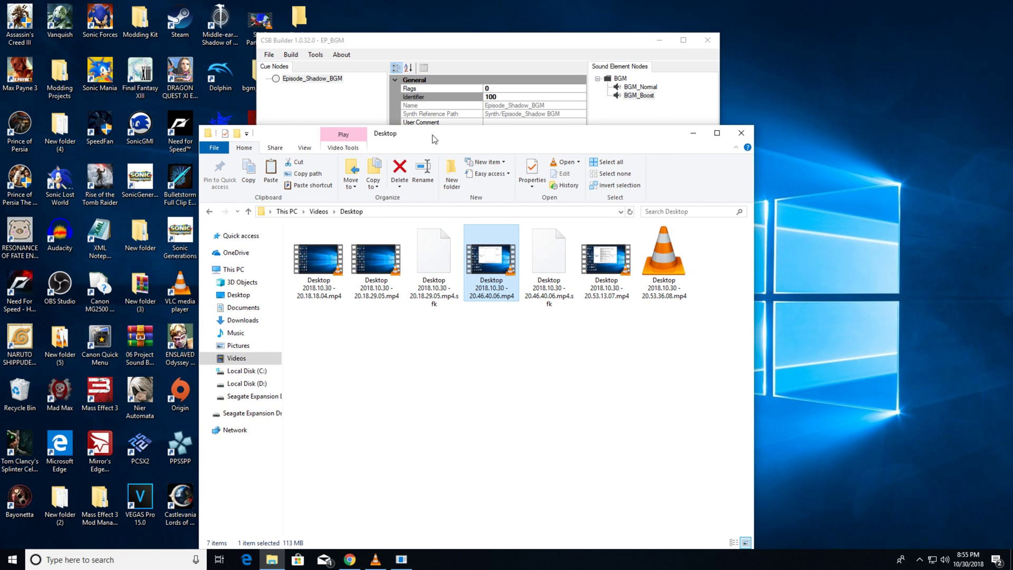
{"action": "left_click", "coordinate": [247, 383]}
{"action": "double_click", "coordinate": [317, 276]}
{"action": "double_click", "coordinate": [318, 242]}
{"action": "double_click", "coordinate": [317, 243]}
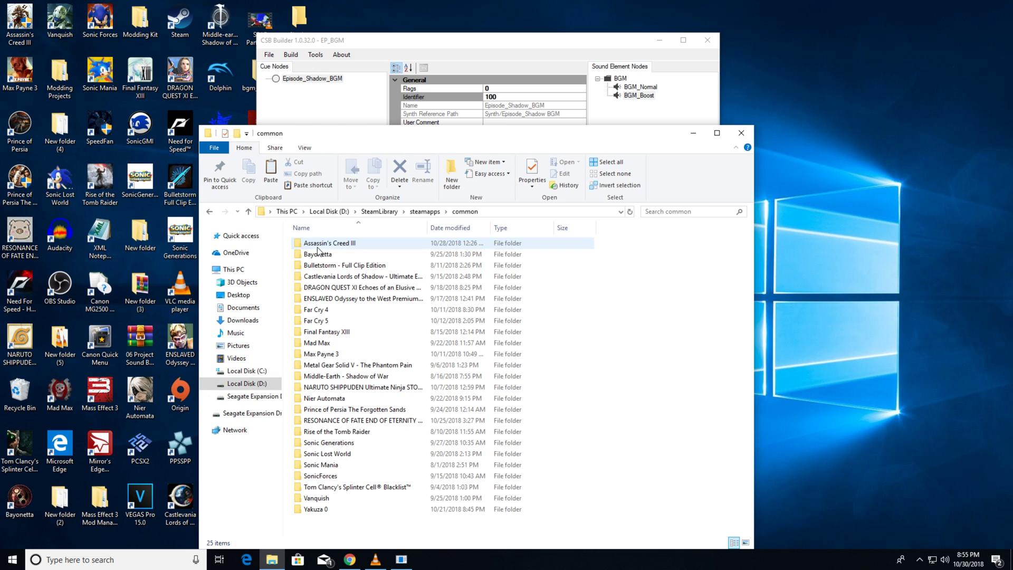
{"action": "double_click", "coordinate": [330, 445]}
{"action": "double_click", "coordinate": [317, 309]}
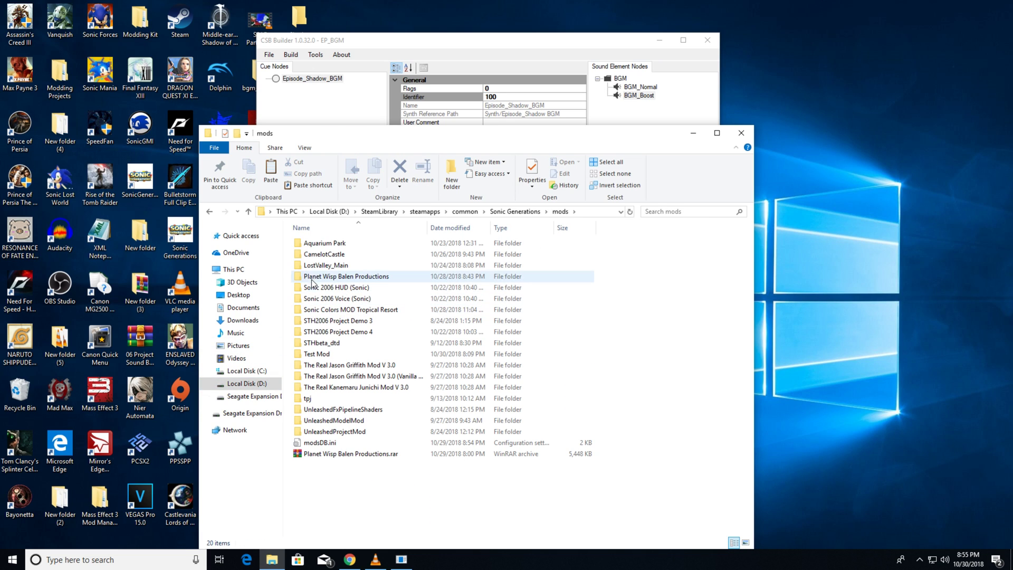
{"action": "double_click", "coordinate": [316, 353]}
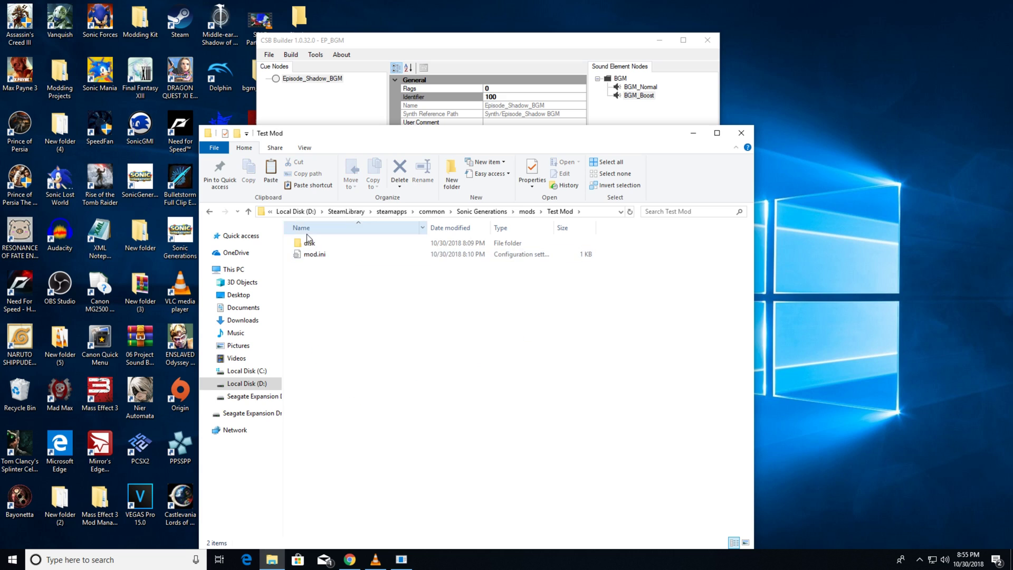
{"action": "double_click", "coordinate": [309, 243]}
{"action": "double_click", "coordinate": [313, 244]}
{"action": "left_click", "coordinate": [312, 244]}
Bring up the Generations Archive Editor program folder and open #ghz200.ar.00 from bb2 with Generations Archive Editor.exe
{"action": "left_click", "coordinate": [11, 559]}
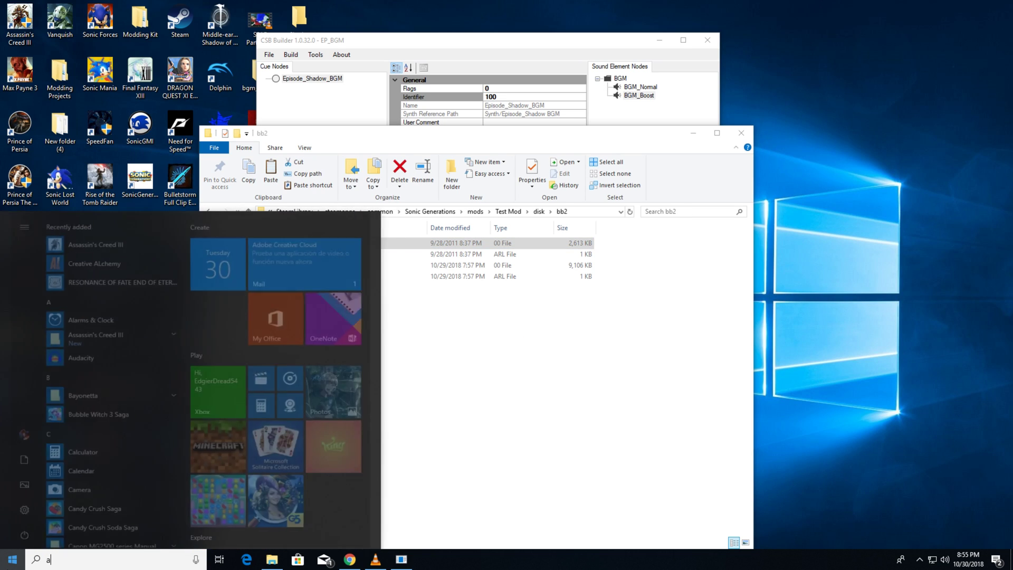
{"action": "type", "text": "gen"}
{"action": "key", "text": "Return"}
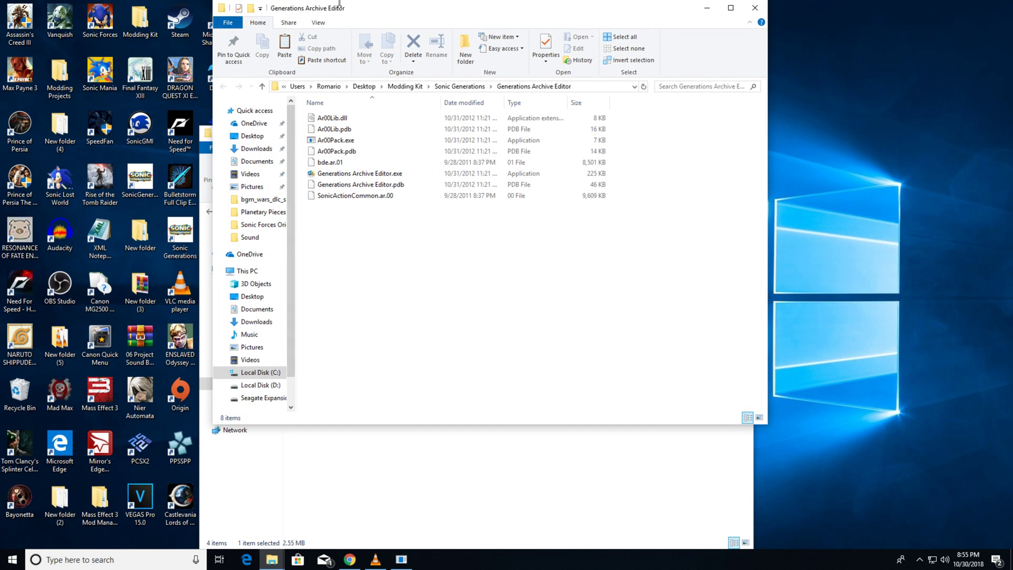
{"action": "left_click_drag", "start_coordinate": [339, 3], "coordinate": [533, 37]}
{"action": "left_click_drag", "start_coordinate": [323, 243], "coordinate": [546, 208]}
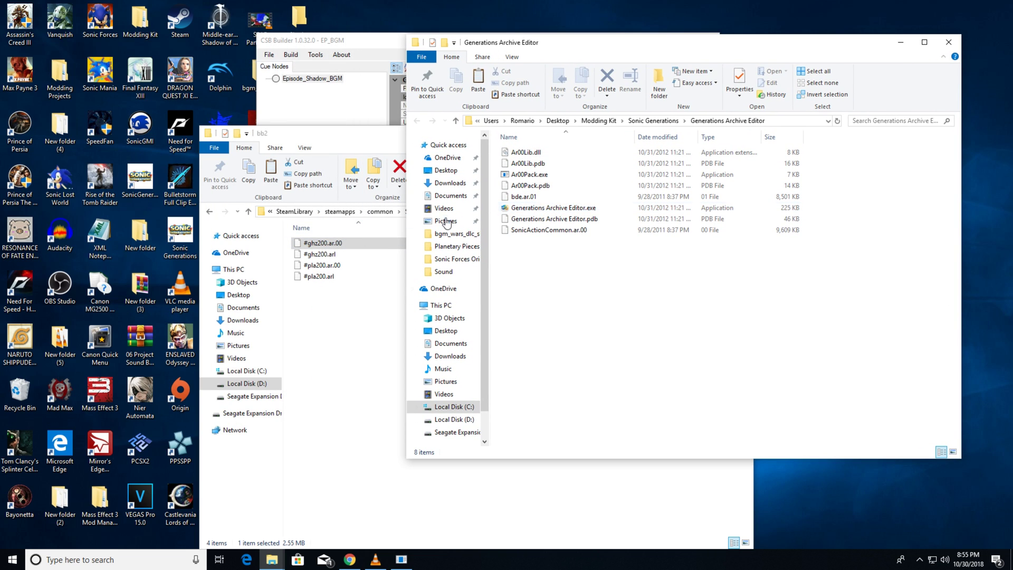
Put a copy of the archive's Stage.stg.xml into the bb2 folder and open it in XML Notepad
{"action": "left_click", "coordinate": [343, 324]}
{"action": "key", "text": "ctrl+v"}
{"action": "right_click", "coordinate": [325, 287]}
{"action": "left_click", "coordinate": [347, 309]}
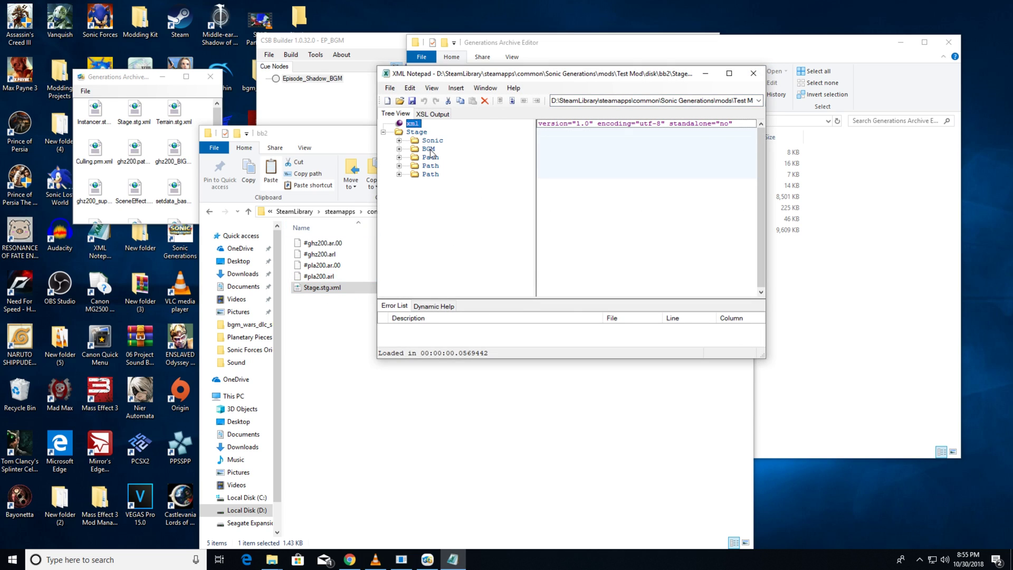
Replace the BGM node's Name value in Stage.stg.xml with the cue name Episode_Shadow_BGM copied from CSB Builder
{"action": "double_click", "coordinate": [430, 153]}
{"action": "left_click", "coordinate": [561, 174]}
{"action": "left_click", "coordinate": [560, 174]}
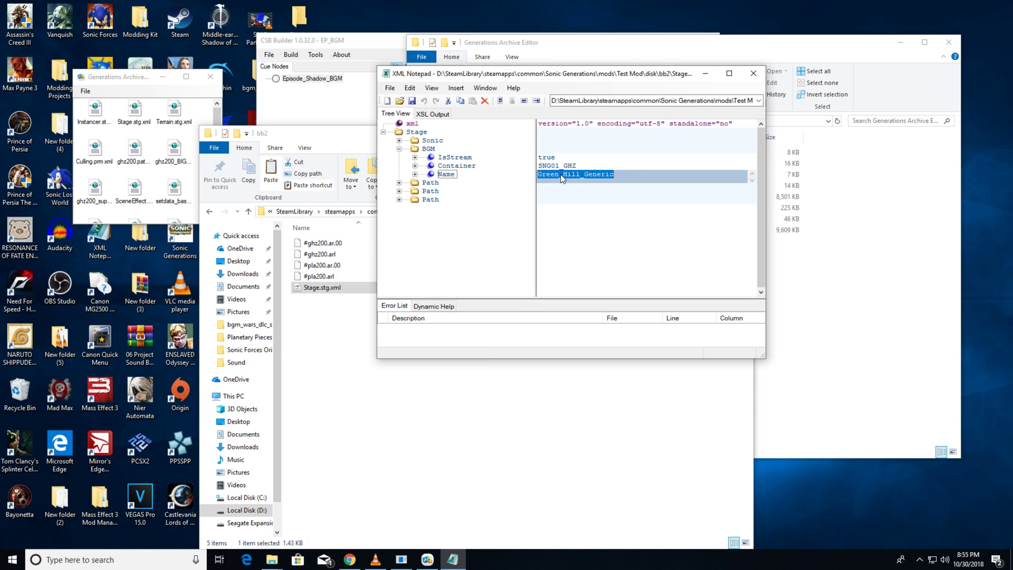
{"action": "left_click", "coordinate": [314, 78]}
{"action": "right_click", "coordinate": [317, 77]}
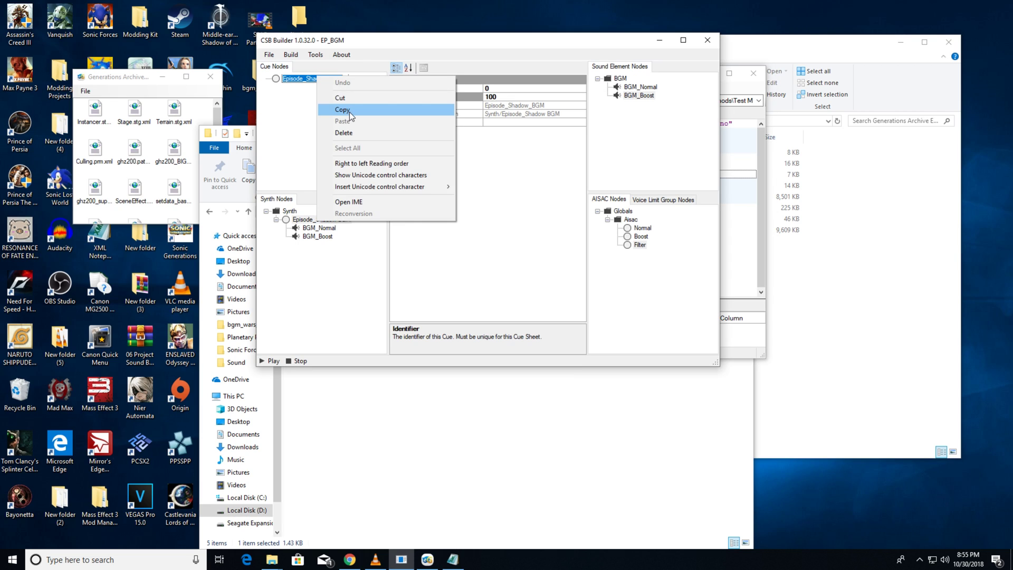
{"action": "left_click", "coordinate": [343, 109]}
{"action": "left_click", "coordinate": [721, 177]}
{"action": "double_click", "coordinate": [606, 174]}
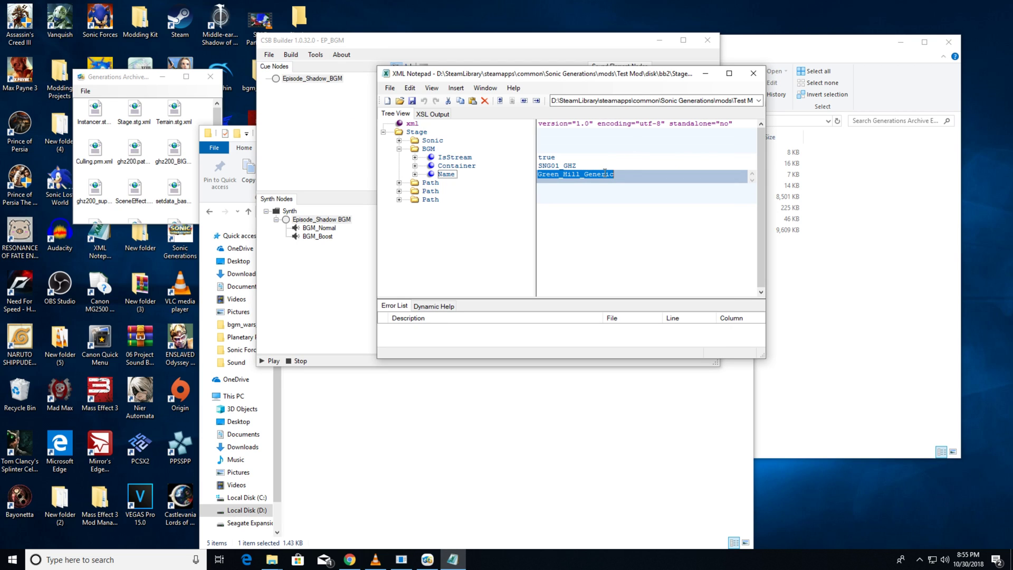
{"action": "type", "text": "v"}
{"action": "key", "text": "BackSpace"}
{"action": "key", "text": "ctrl+v"}
Set the Container value of the BGM node in Stage.stg.xml to EP_BGM
{"action": "double_click", "coordinate": [566, 167]}
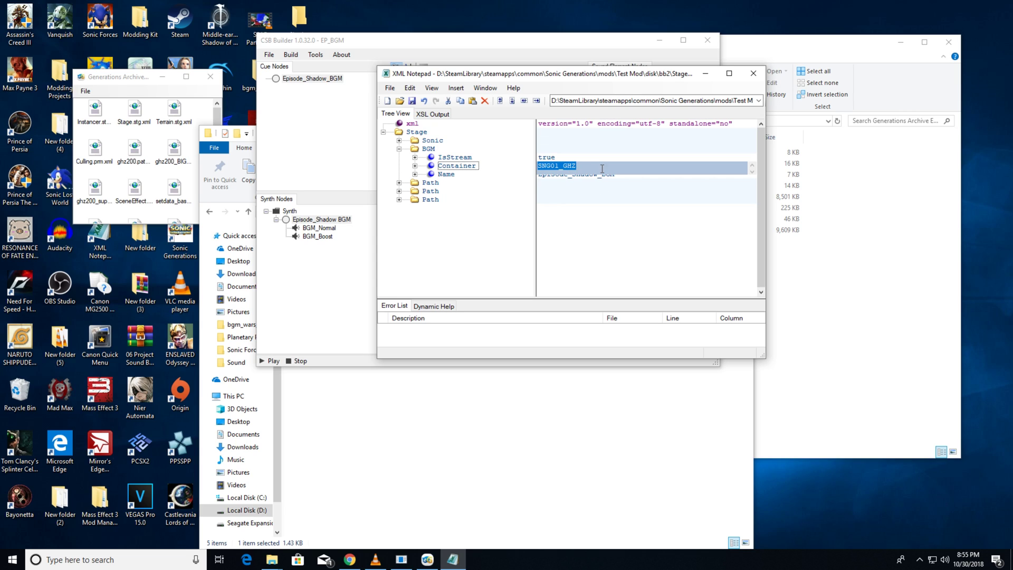
{"action": "type", "text": "EP_BGM"}
{"action": "key", "text": "Return"}
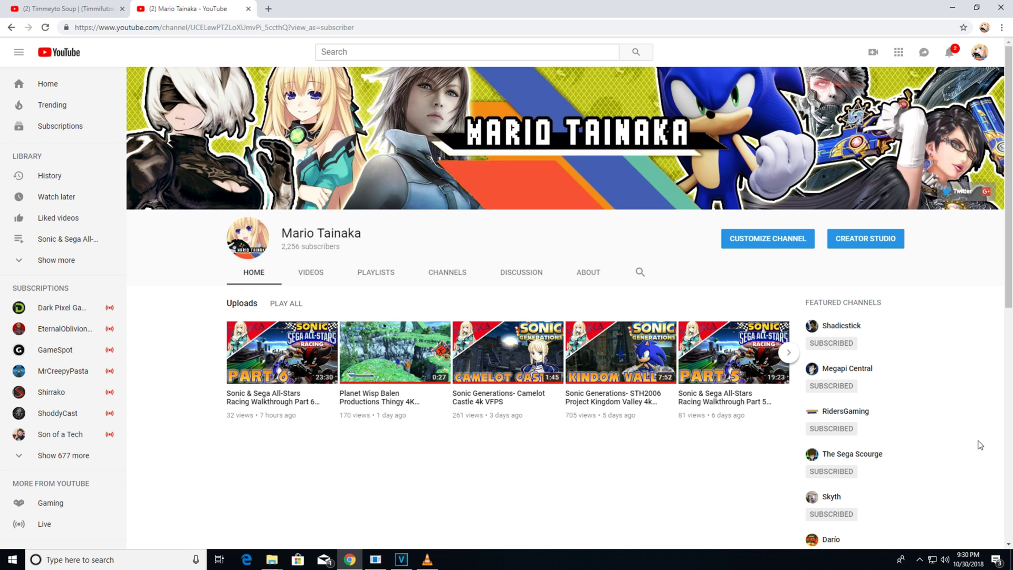
Switch to YouTube in Chrome and look through the Timmeyto Soup channel's remixes, uploads and soundtrack work
{"action": "scroll", "coordinate": [965, 486], "scroll_direction": "down", "scroll_amount": 1}
{"action": "scroll", "coordinate": [909, 497], "scroll_direction": "up", "scroll_amount": 1}
{"action": "left_click", "coordinate": [75, 5]}
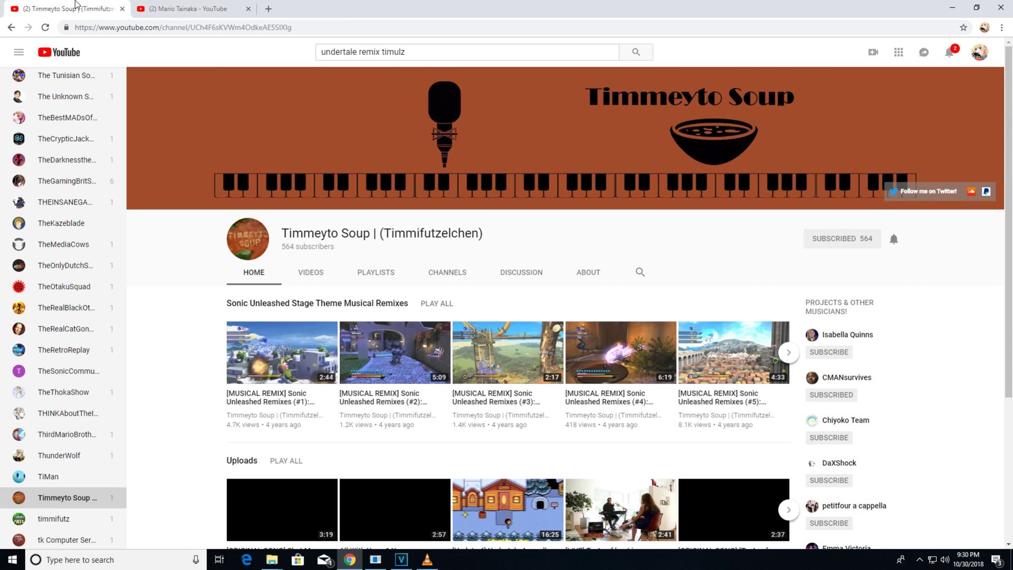
{"action": "scroll", "coordinate": [448, 290], "scroll_direction": "down", "scroll_amount": 4}
{"action": "scroll", "coordinate": [448, 290], "scroll_direction": "up", "scroll_amount": 4}
{"action": "scroll", "coordinate": [702, 401], "scroll_direction": "down", "scroll_amount": 2}
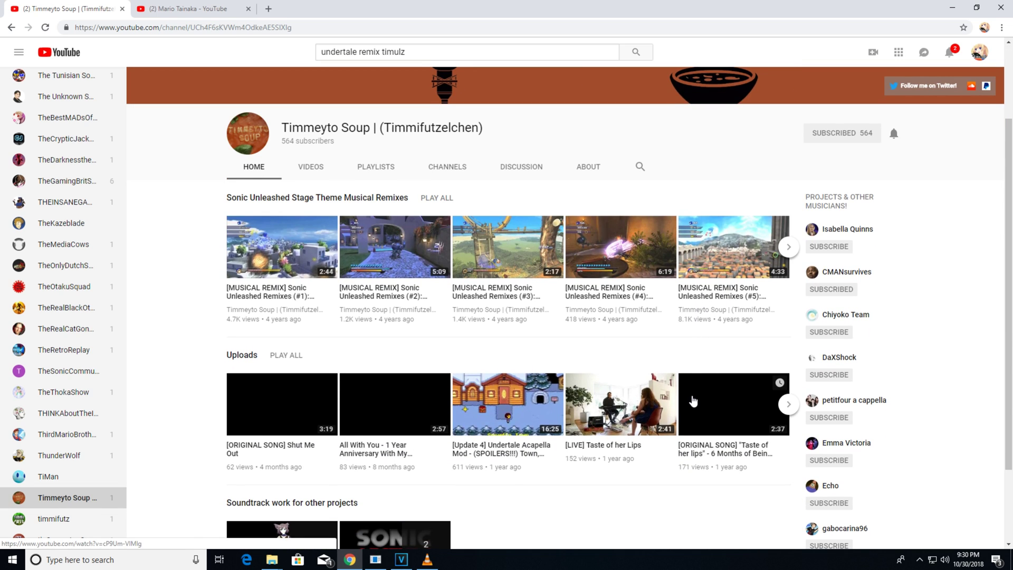
{"action": "scroll", "coordinate": [693, 401], "scroll_direction": "down", "scroll_amount": 2}
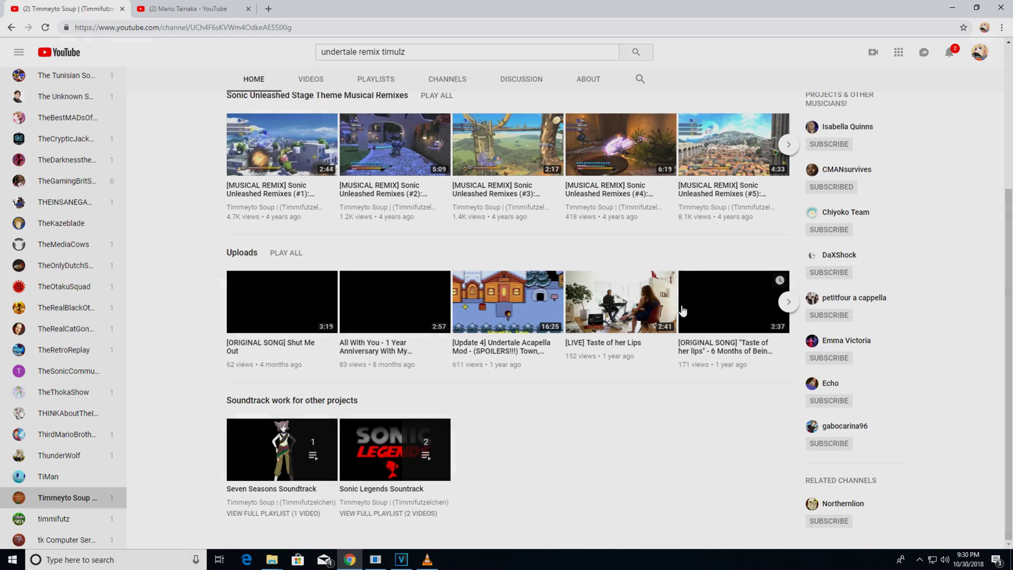